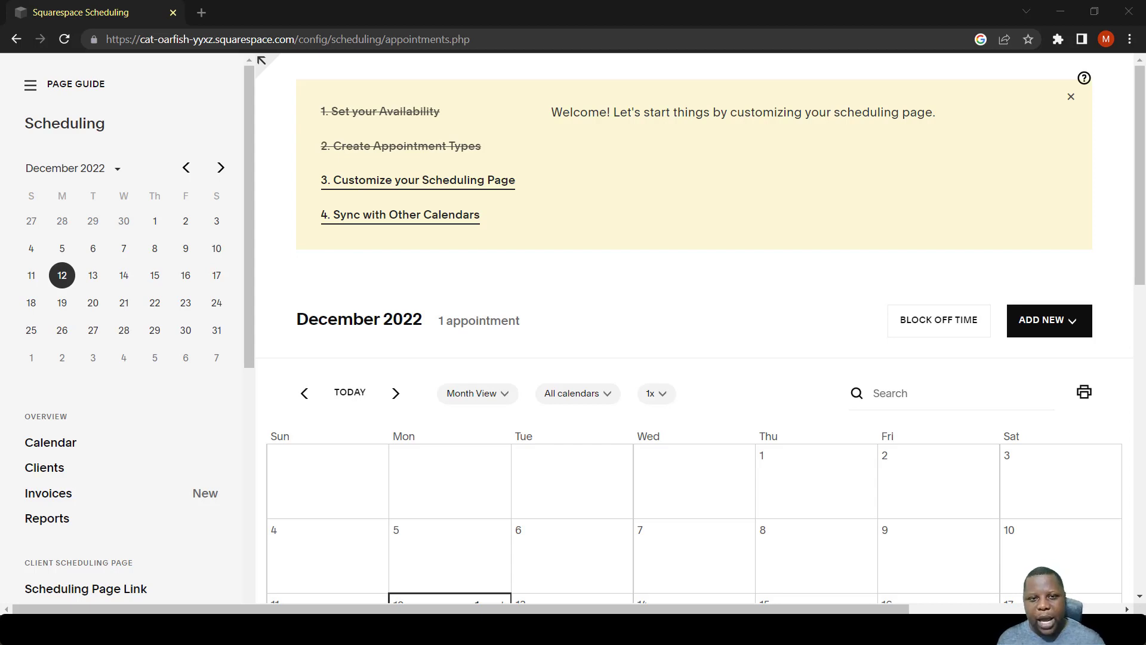
- Go to the Add-ons page under Appointment Types settings
scroll(128, 265, "down", 5)
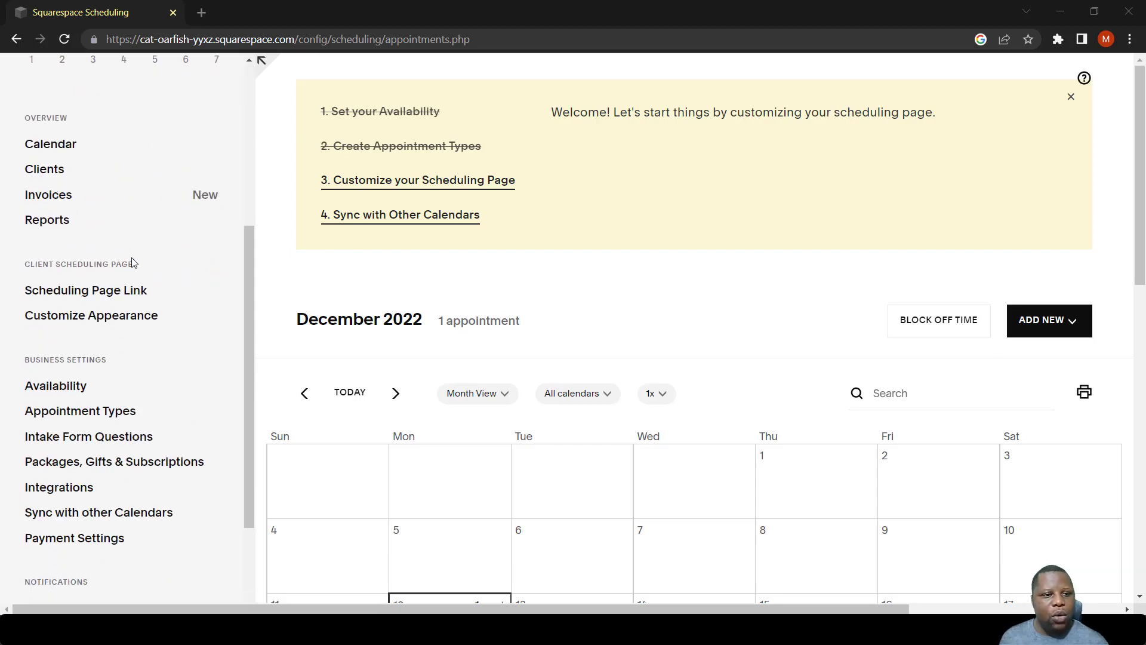
scroll(133, 262, "down", 1)
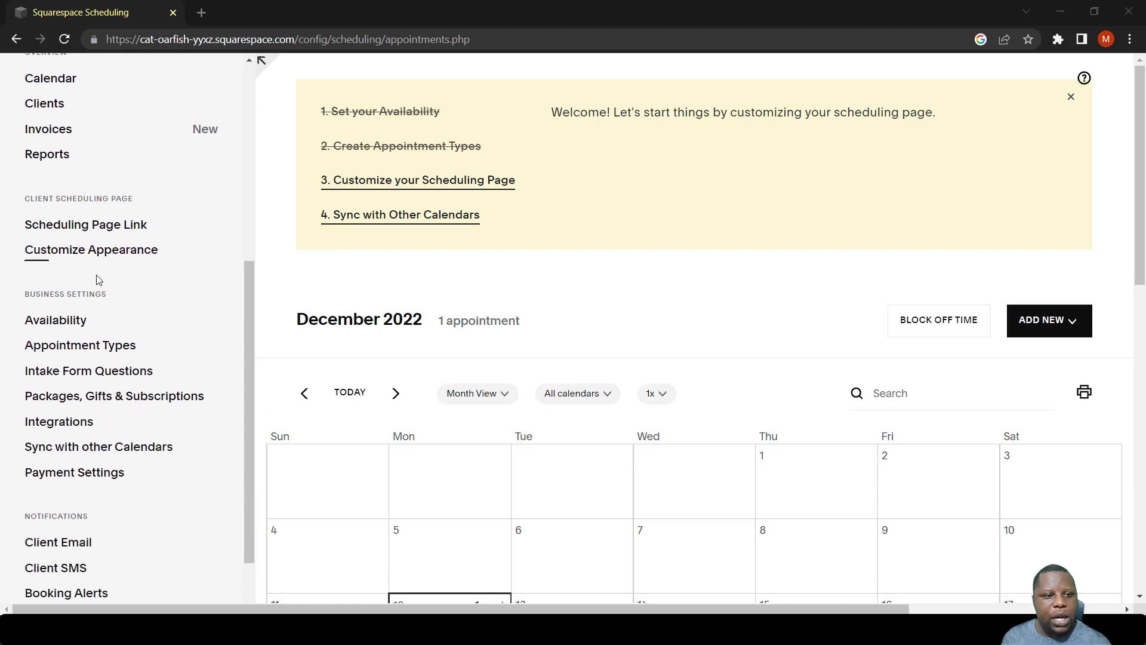
left_click(78, 338)
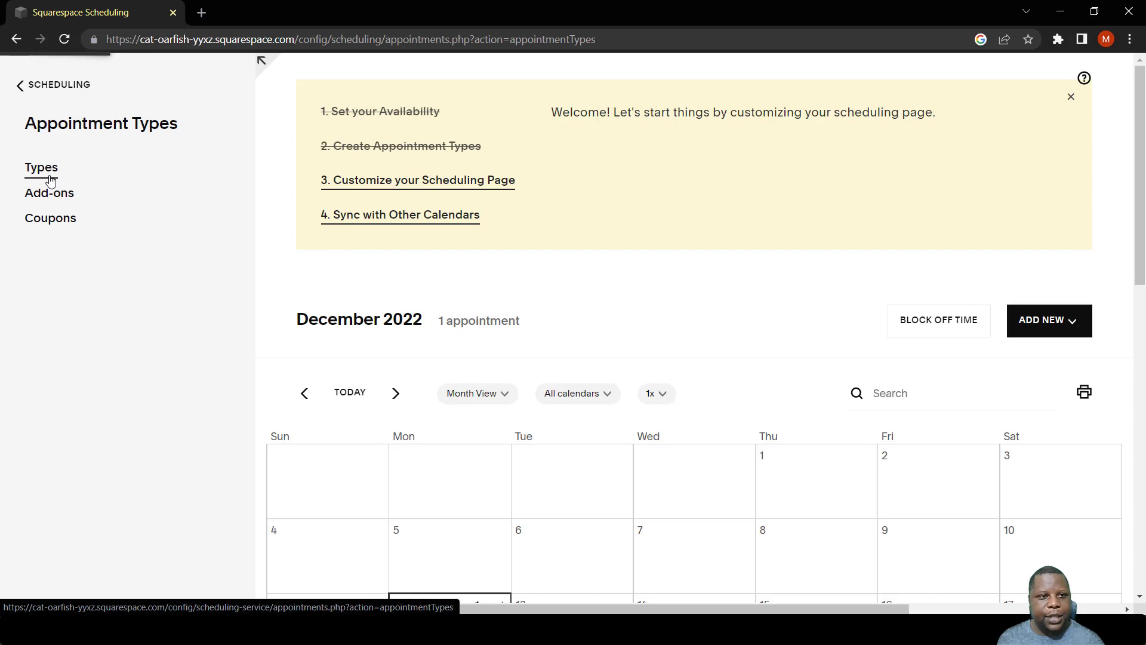
left_click(50, 198)
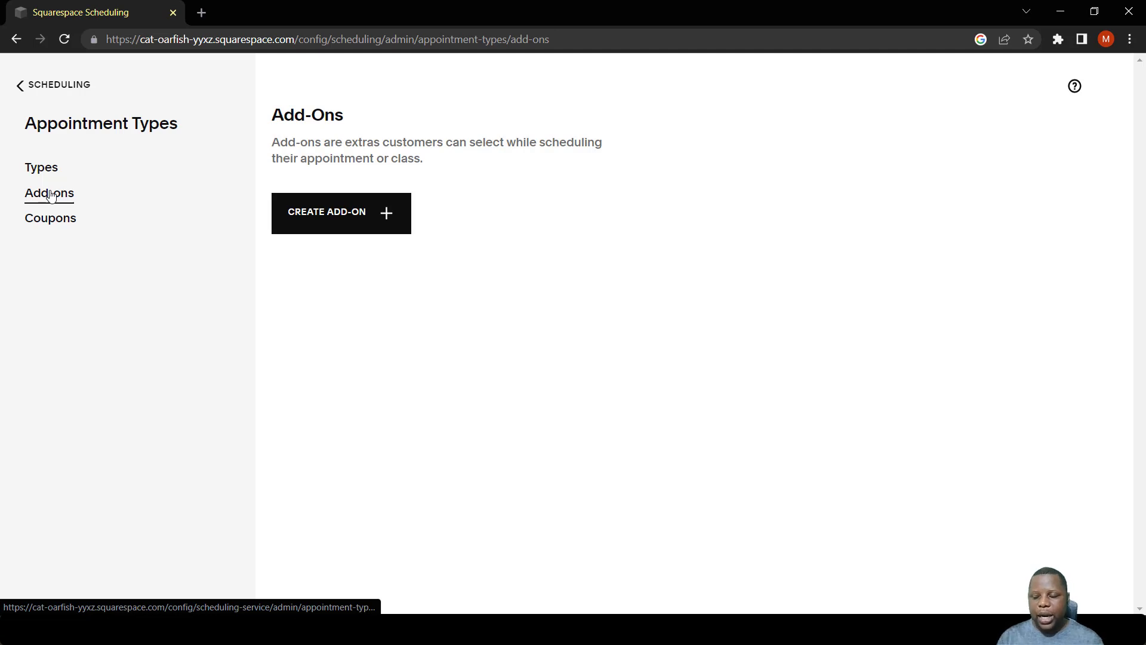
- Start a new add-on named 'Hire a laptop on the day' and select its Additional Price field
left_click(388, 213)
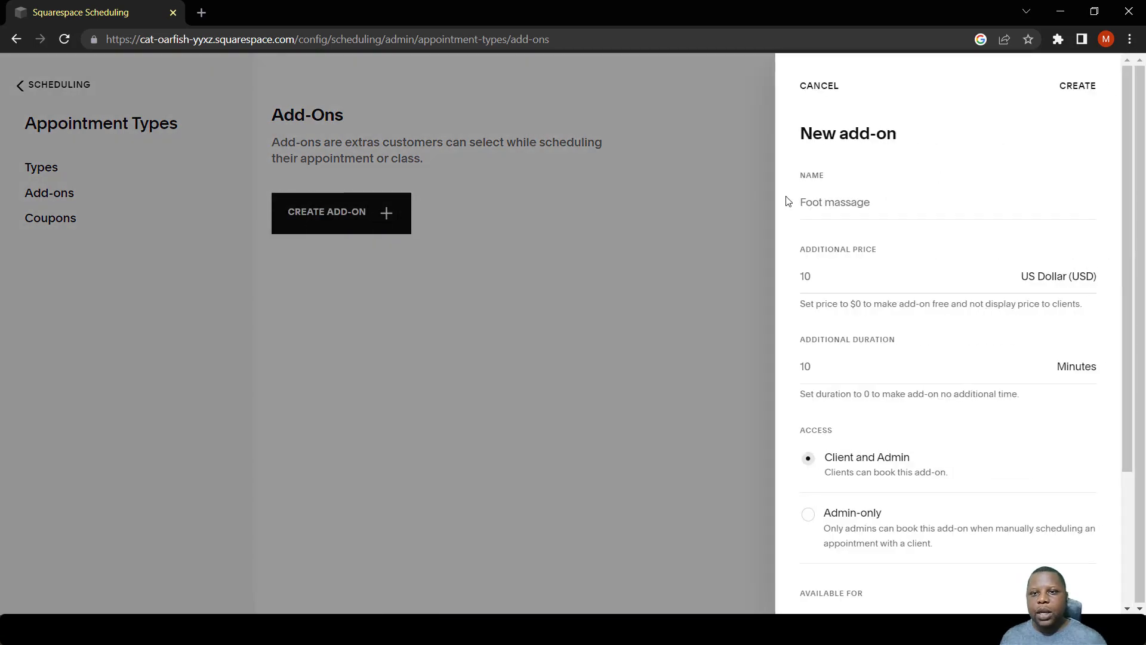
left_click(806, 202)
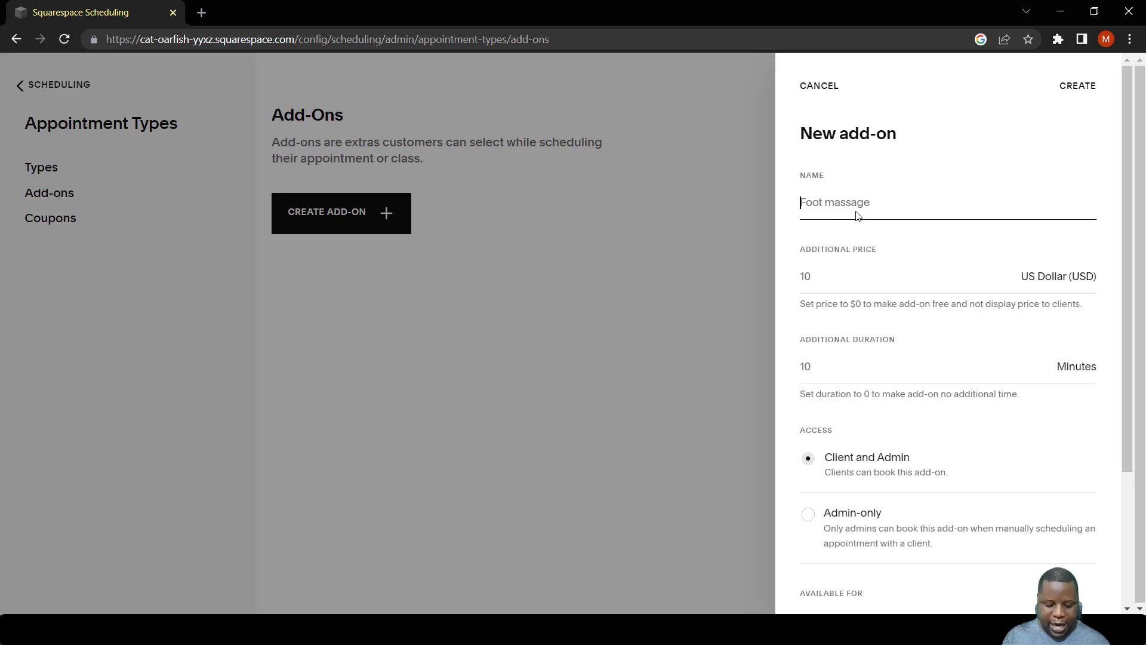
type("Hire a ")
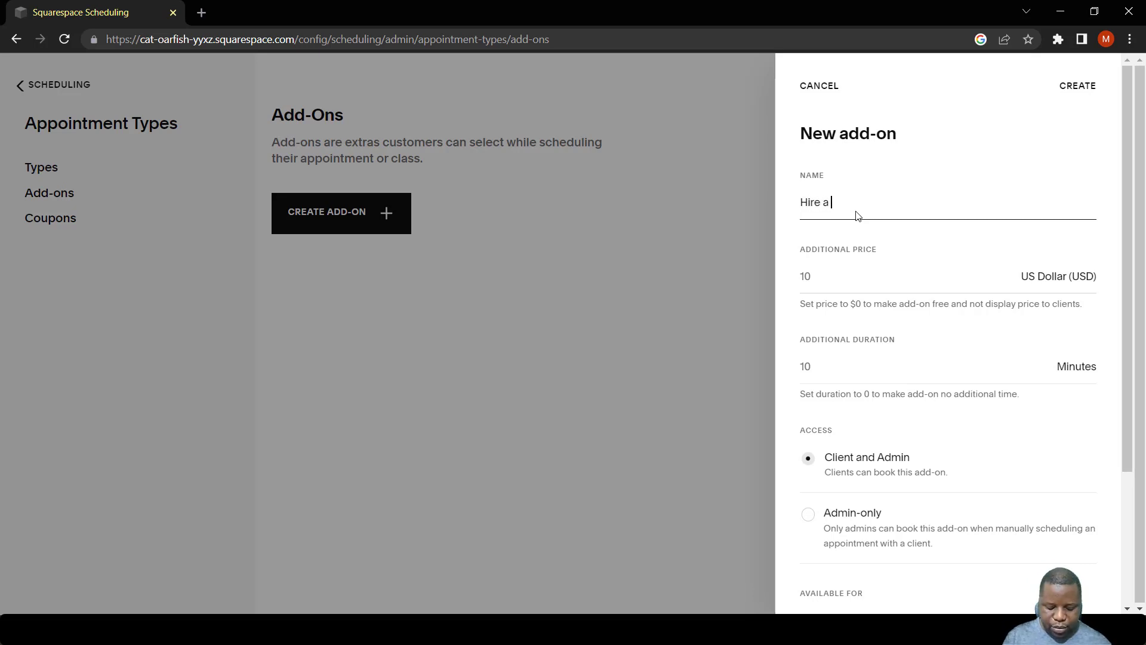
type("laptop")
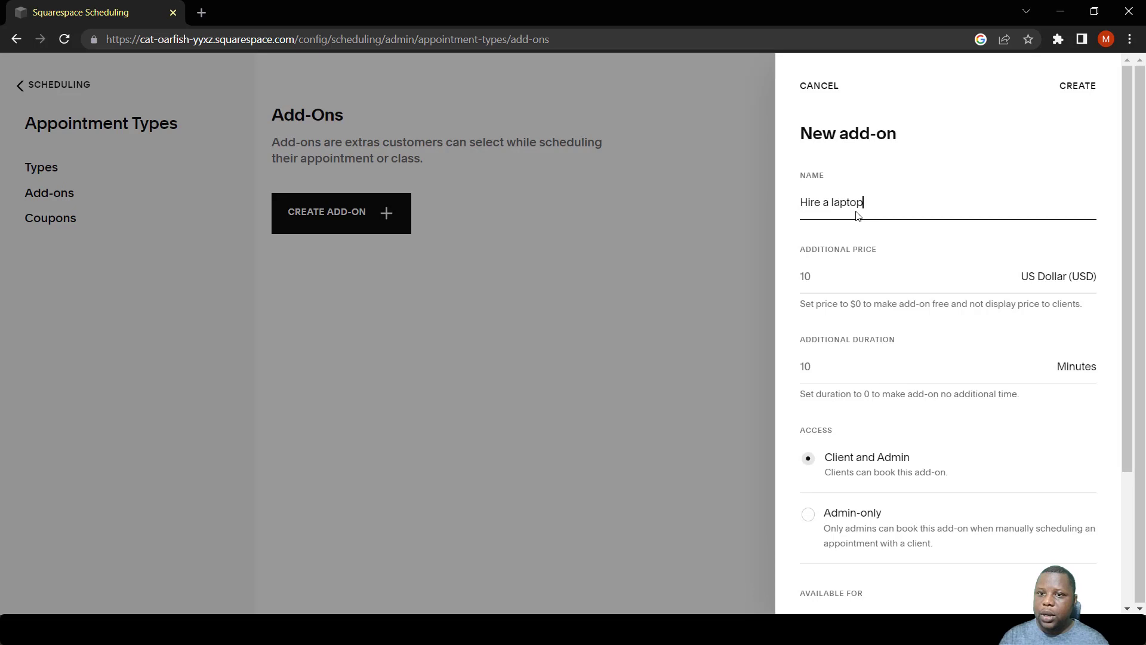
type(" on ")
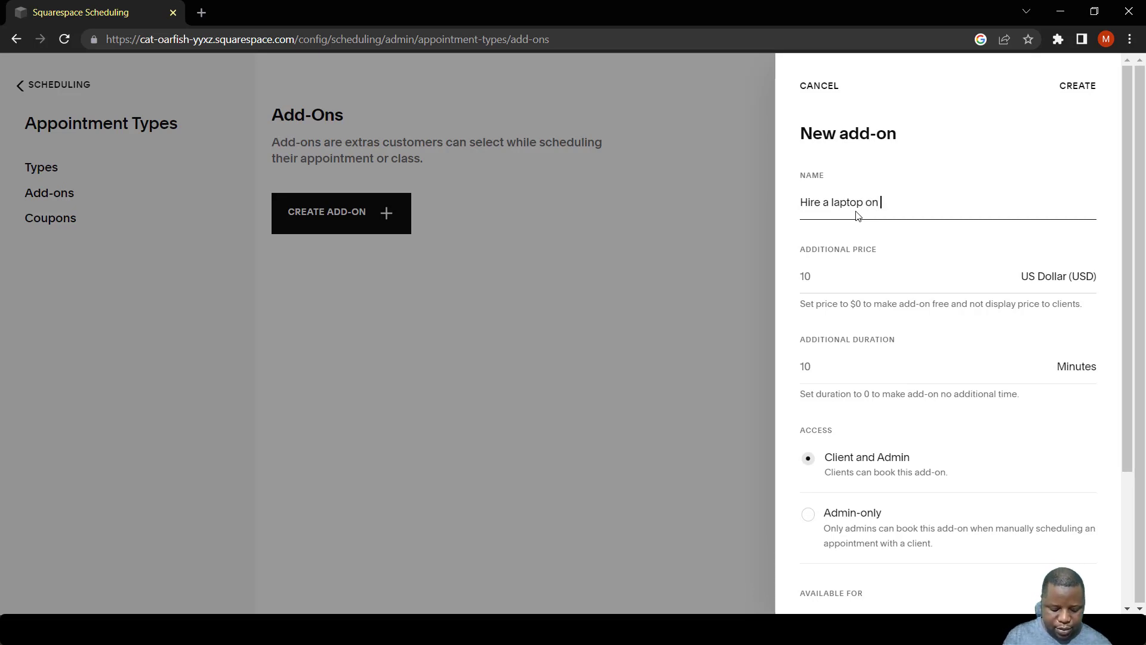
type("the day")
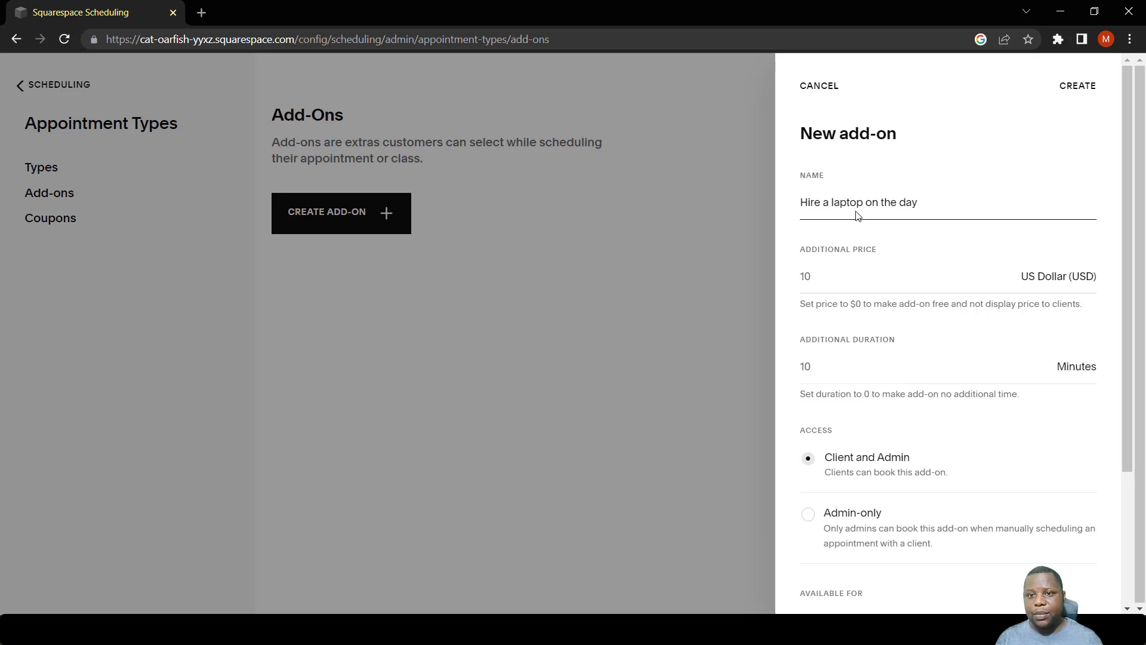
left_click(824, 276)
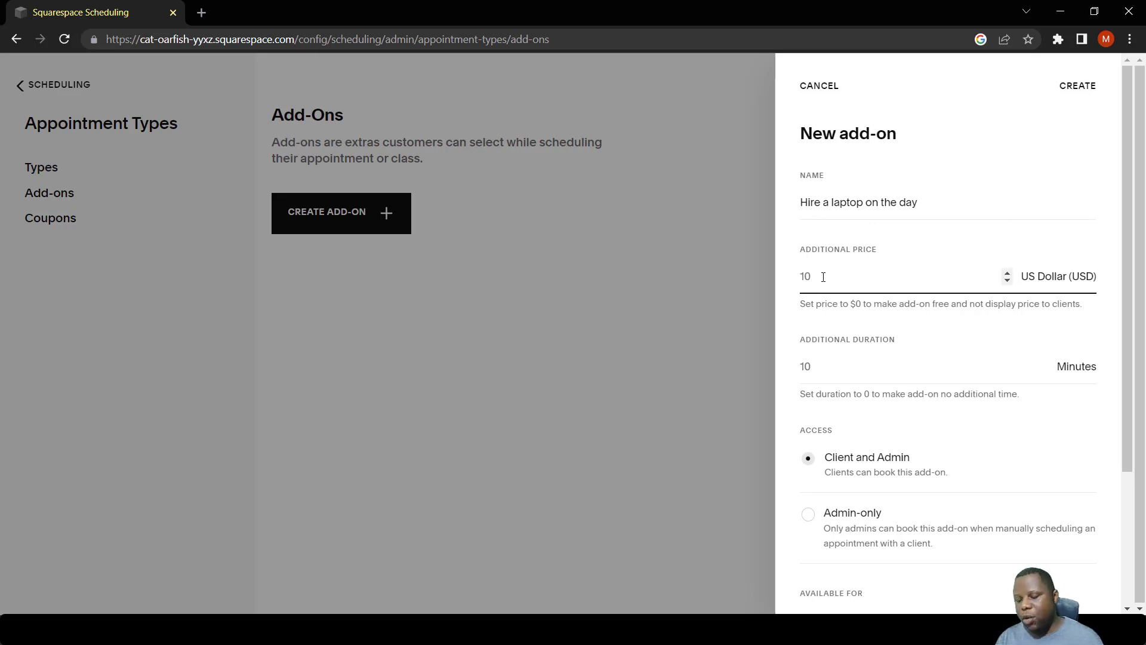
- Set the add-on's additional price to 25 and additional duration to 0 minutes
type("25")
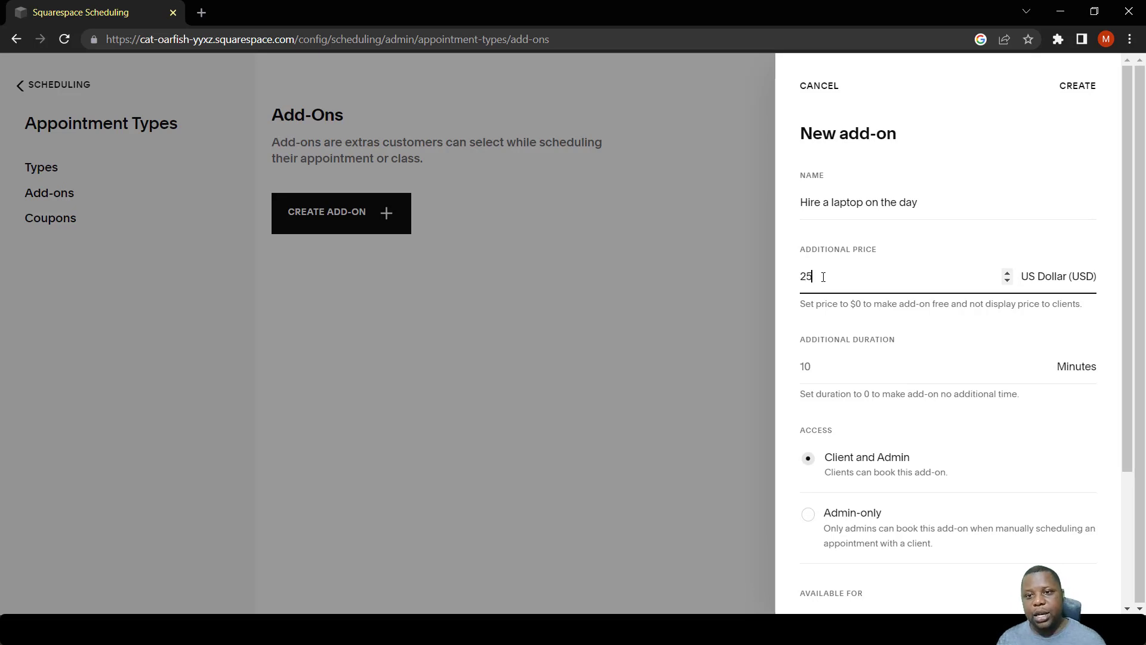
scroll(860, 358, "down", 3)
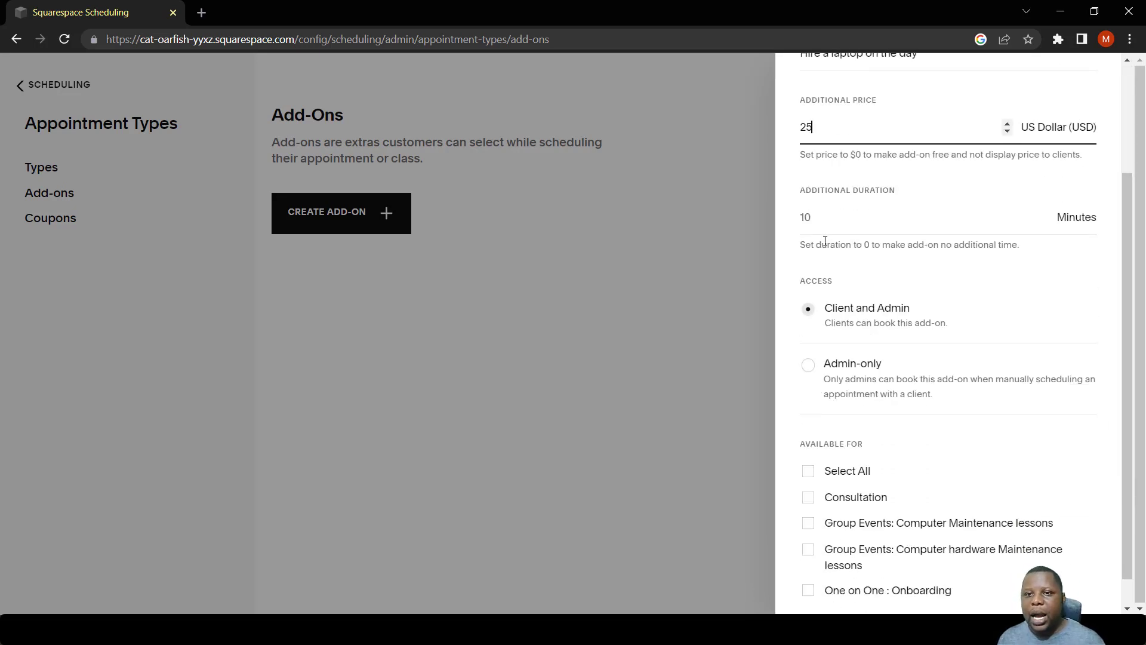
left_click(815, 216)
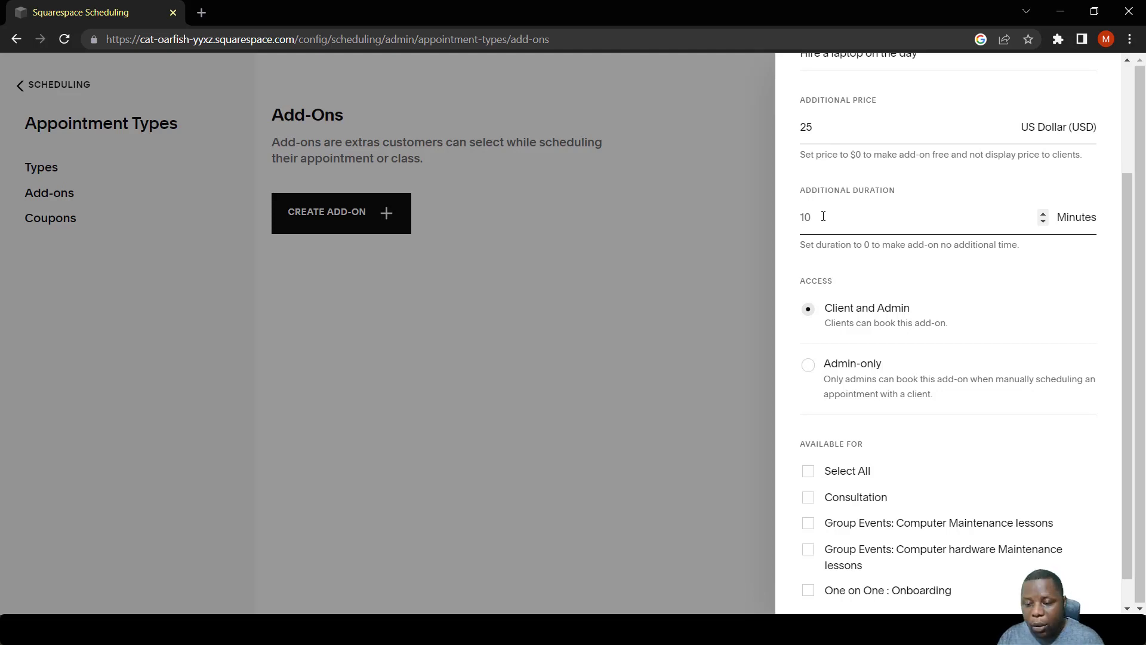
type("0")
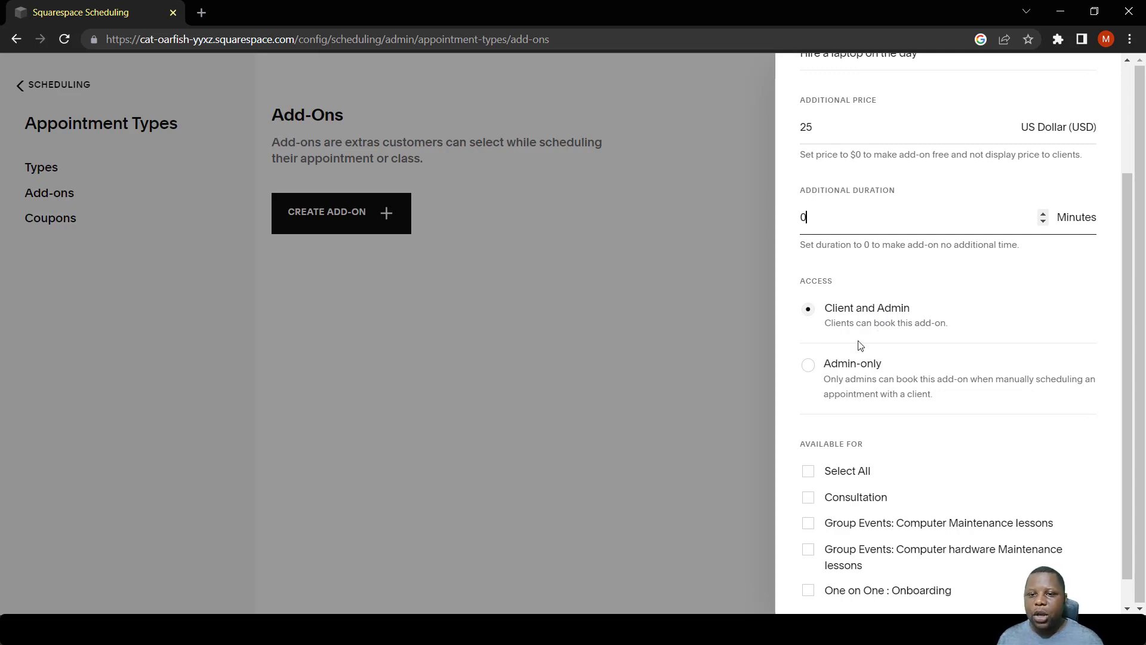
- Make the add-on available for Computer Maintenance and Computer hardware Maintenance lessons
scroll(848, 417, "down", 1)
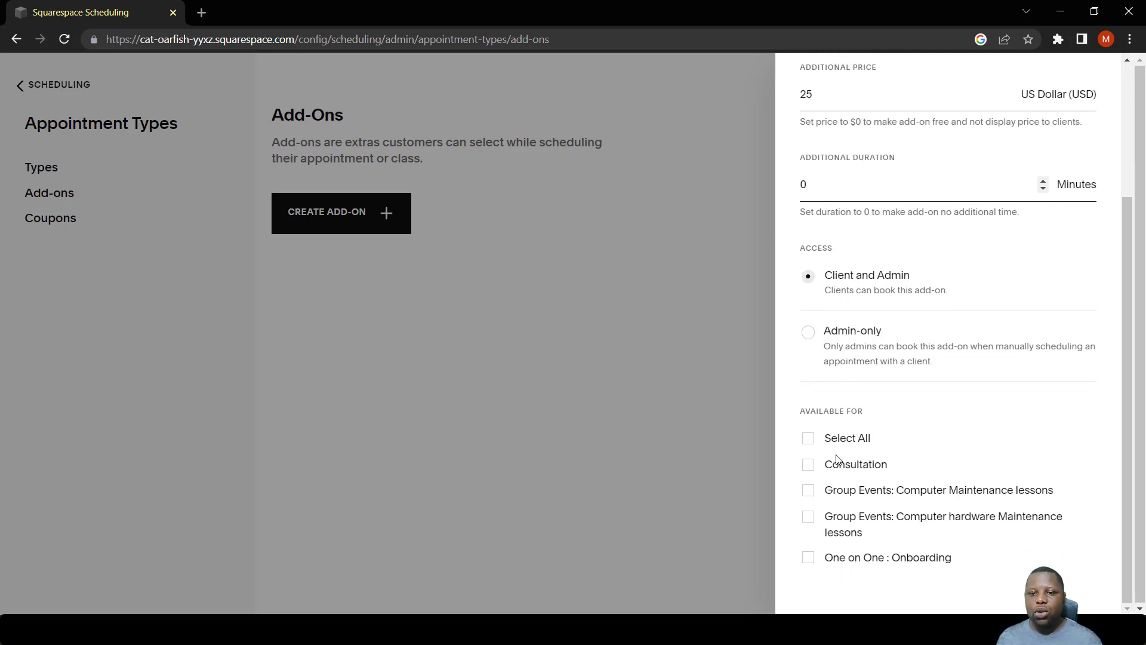
left_click(811, 493)
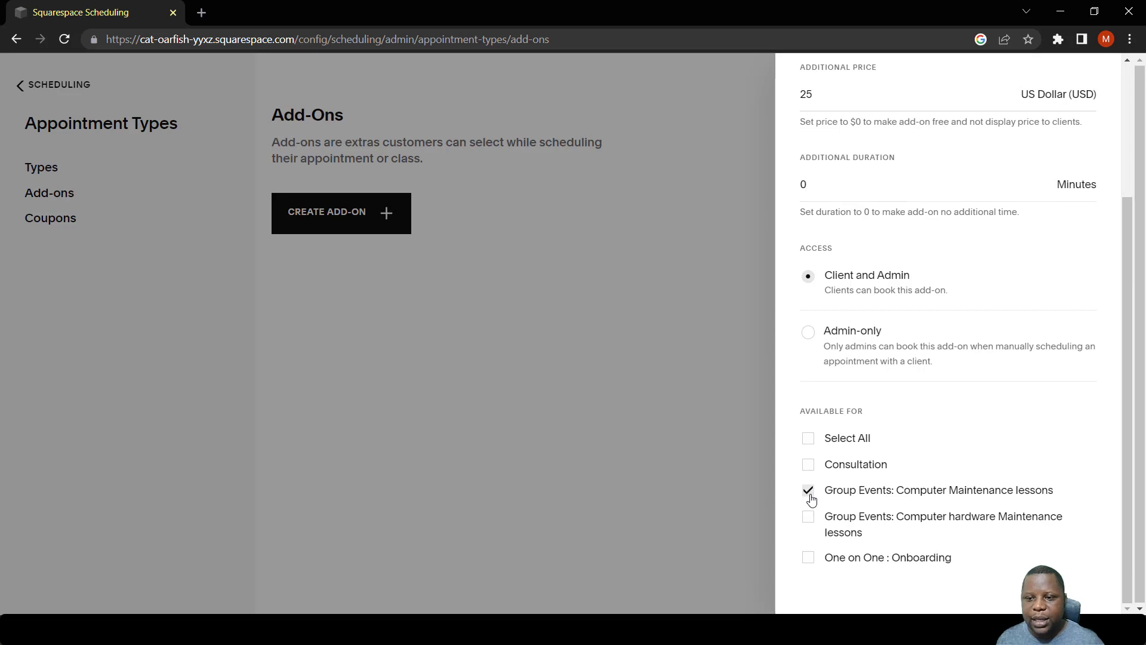
left_click(809, 518)
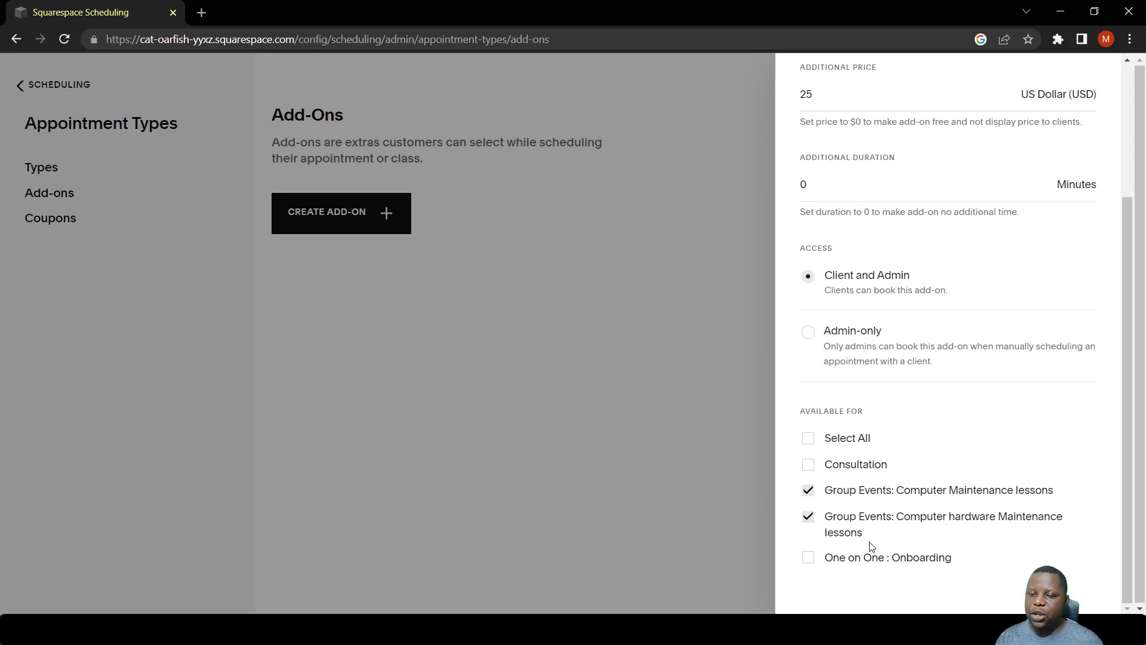
scroll(865, 335, "up", 3)
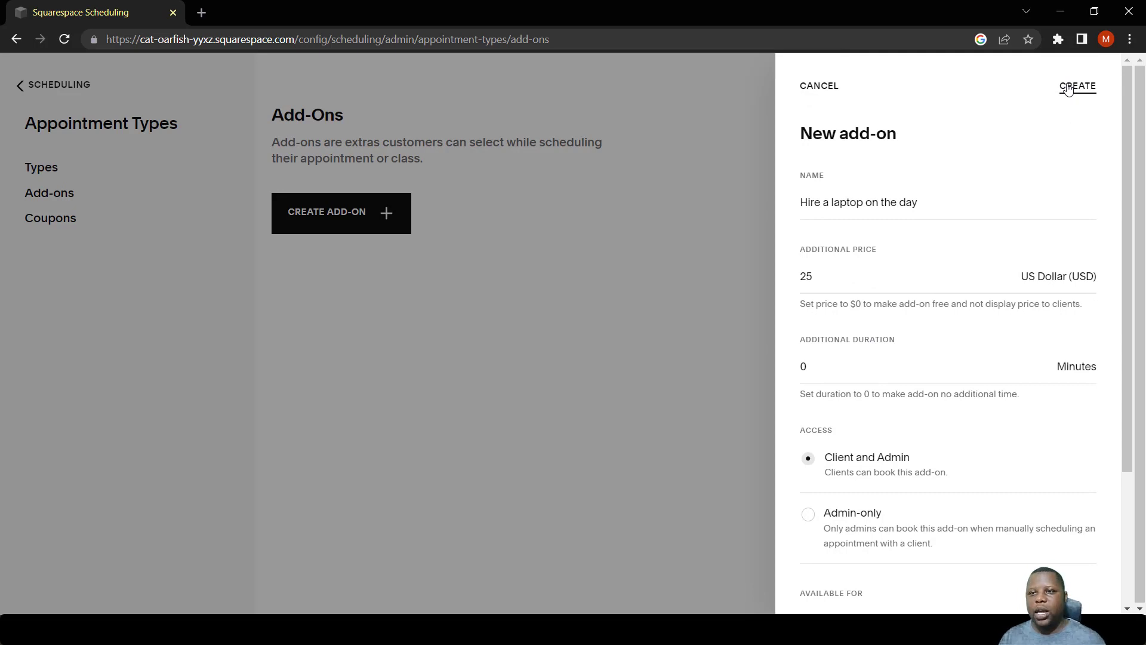
- Save the $25 laptop add-on, check its row actions, and go to Coupons
left_click(1068, 89)
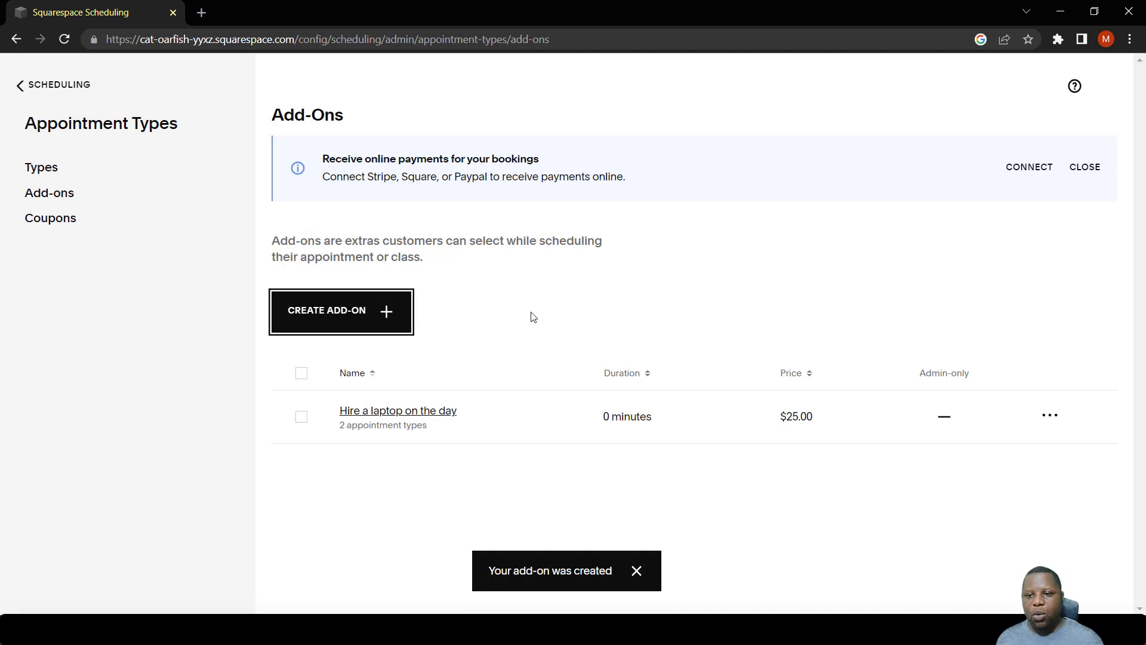
left_click(1050, 417)
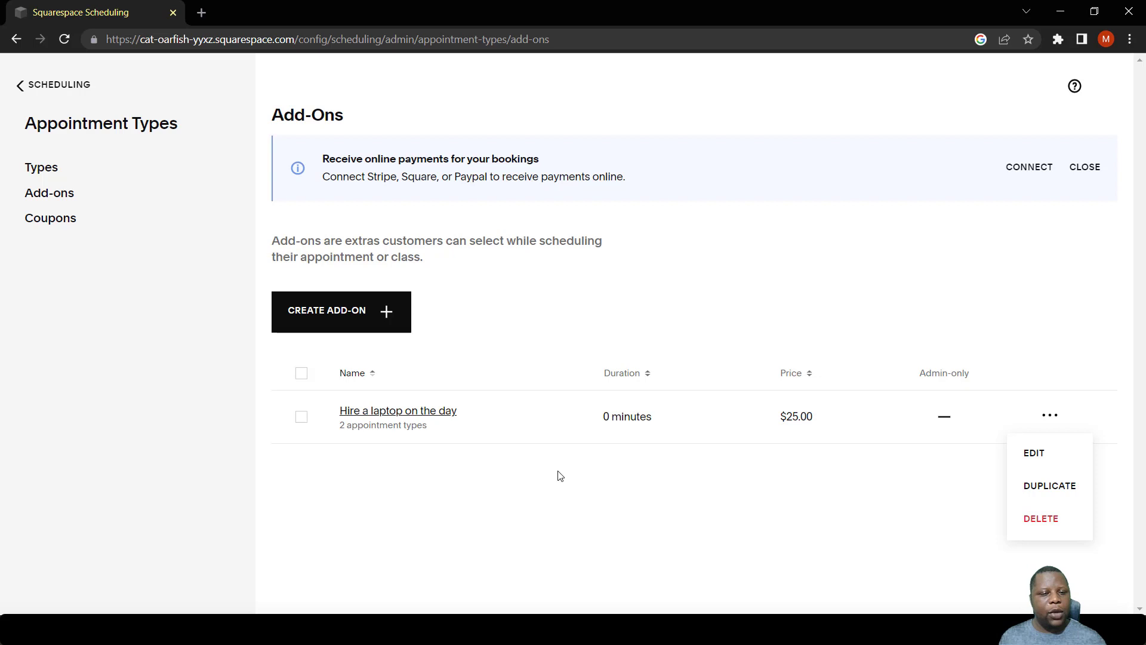
left_click(69, 225)
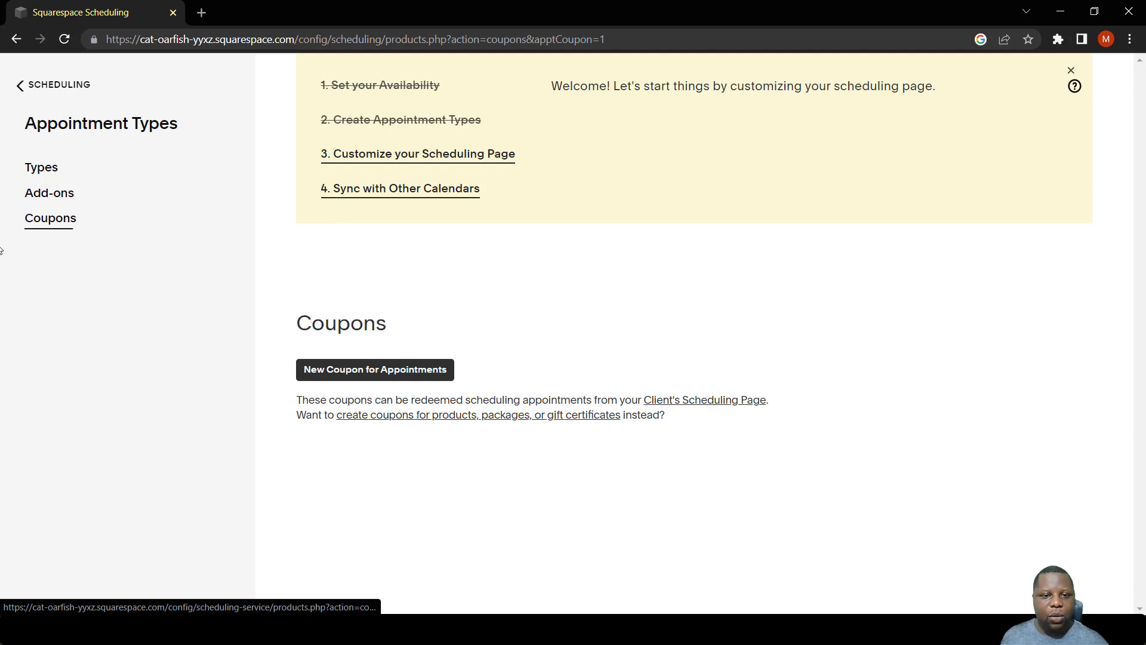
- Start a new appointment coupon using the suggested code BLACKFRI123, switched to the named-coupon form
left_click(370, 371)
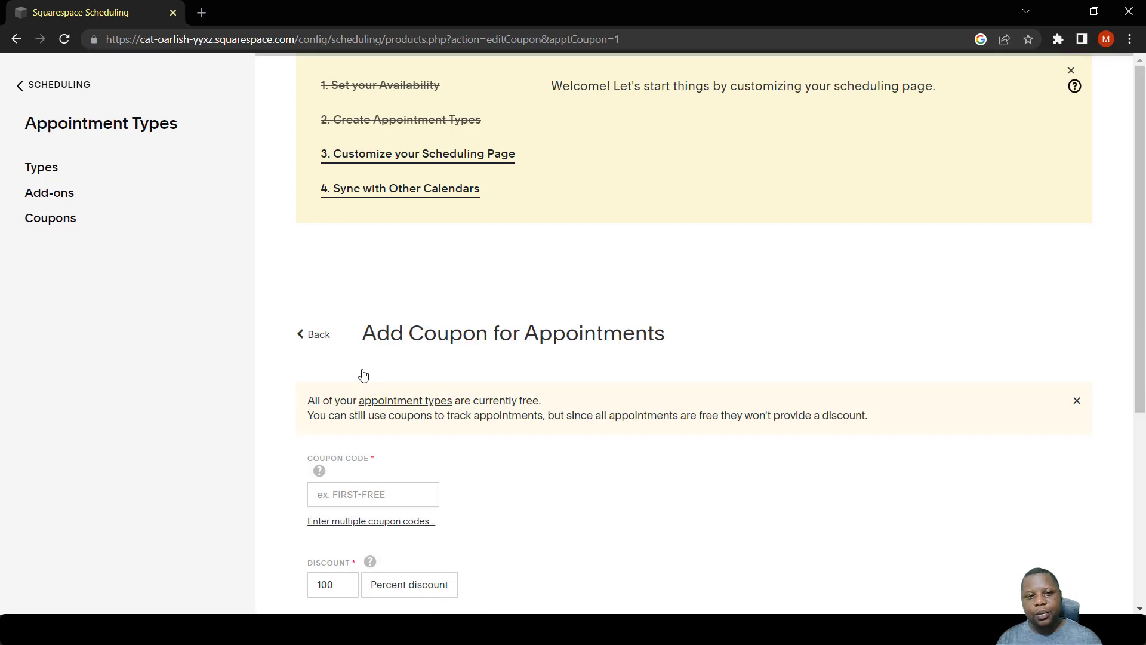
left_click(362, 496)
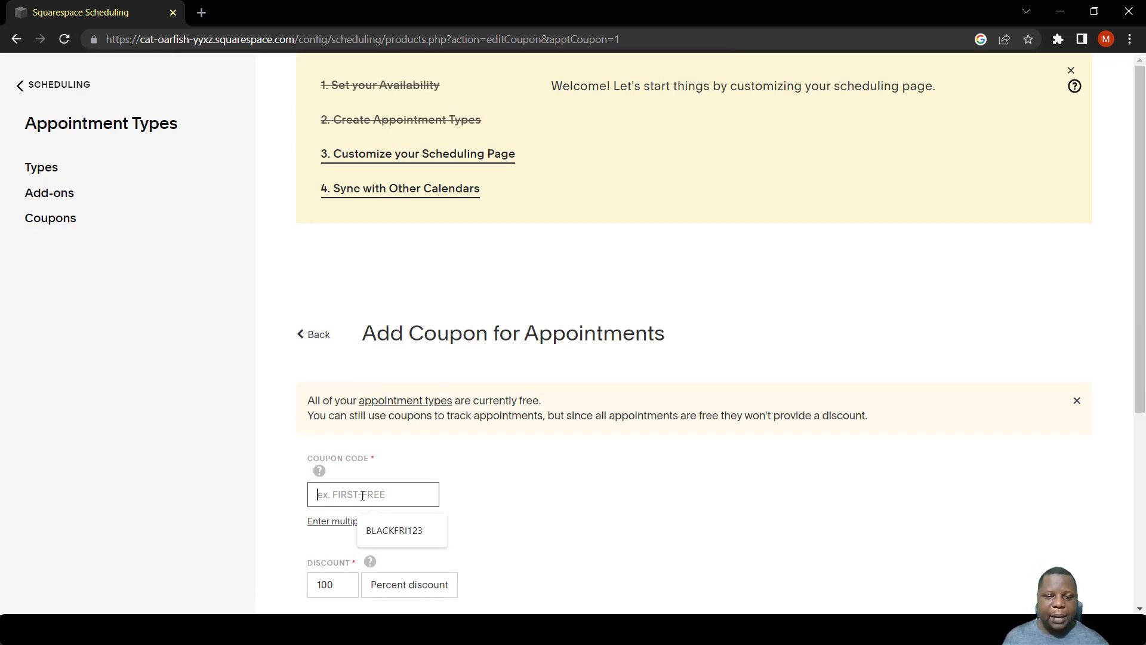
left_click(394, 540)
scroll(405, 481, "down", 4)
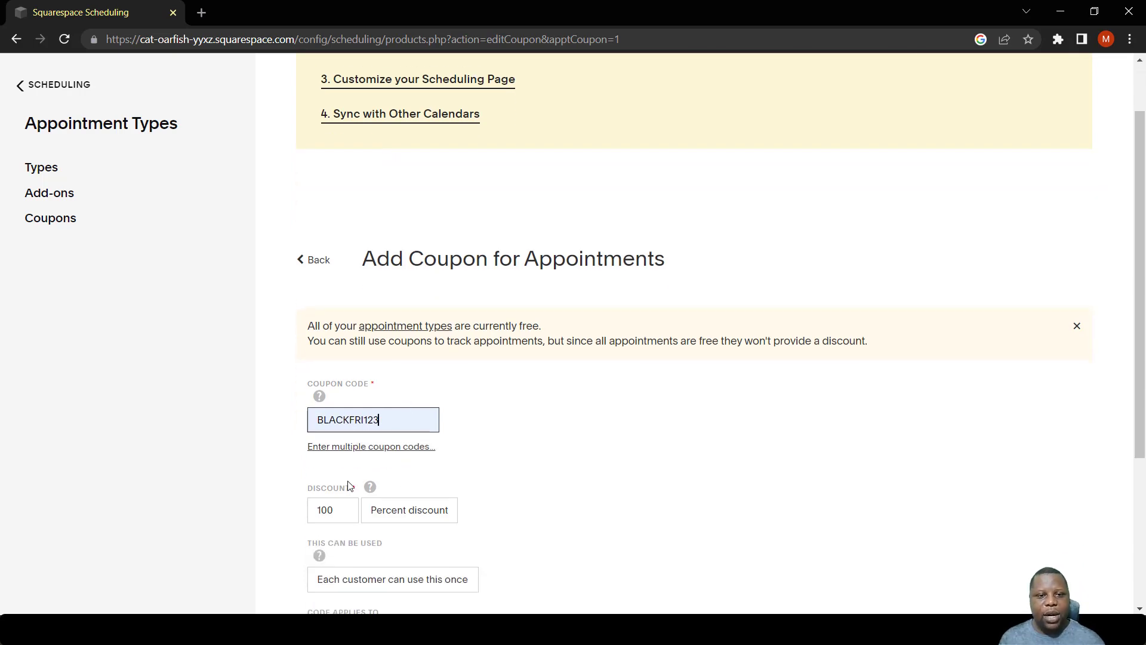
scroll(354, 485, "down", 1)
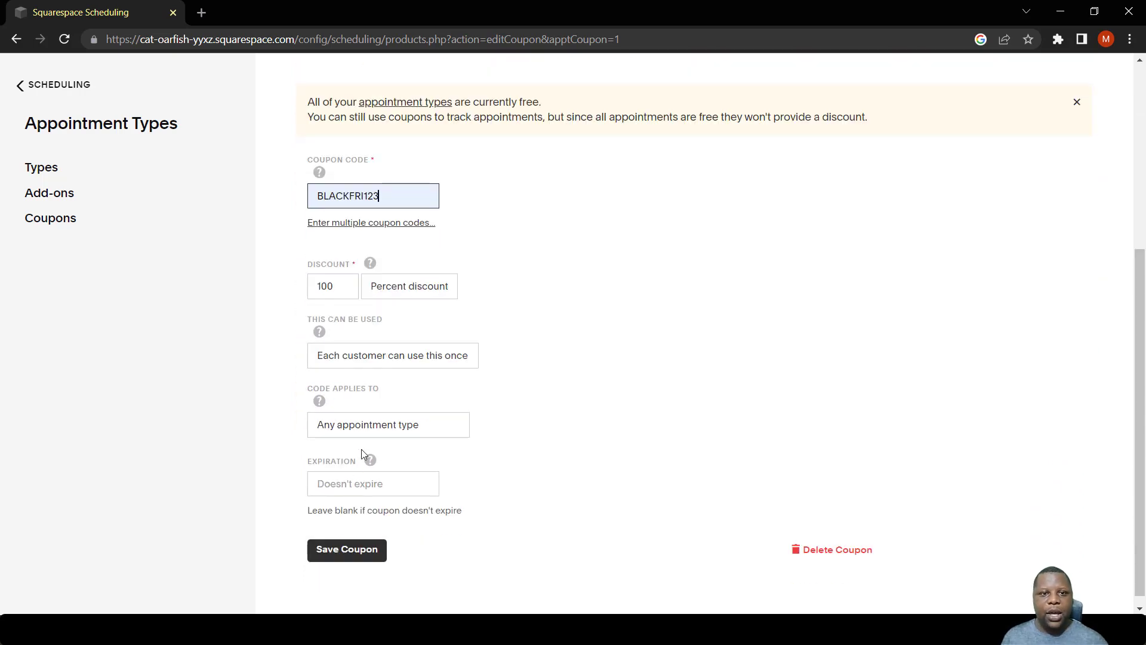
left_click(340, 223)
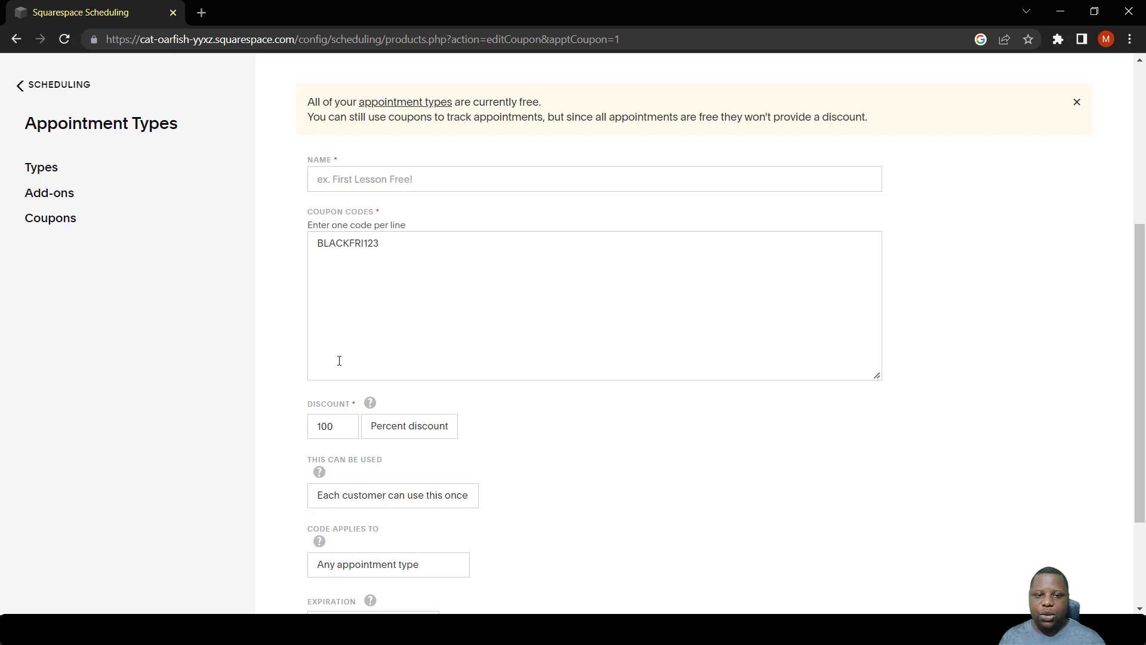
- Set a 25% discount, usable once per customer
double_click(357, 428)
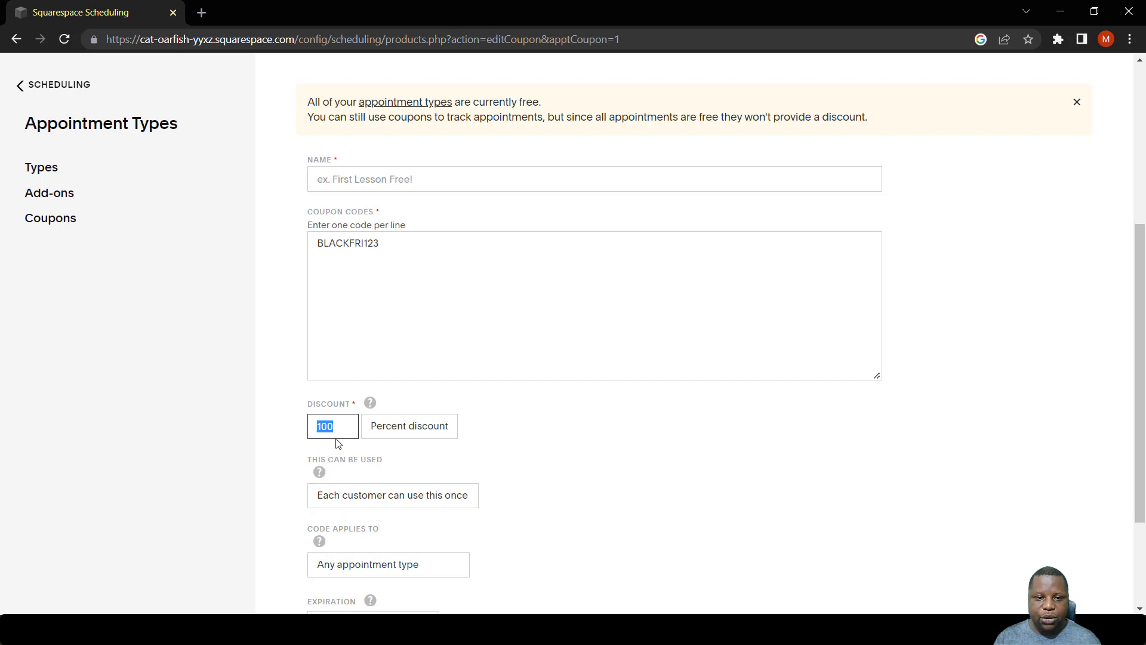
type("25")
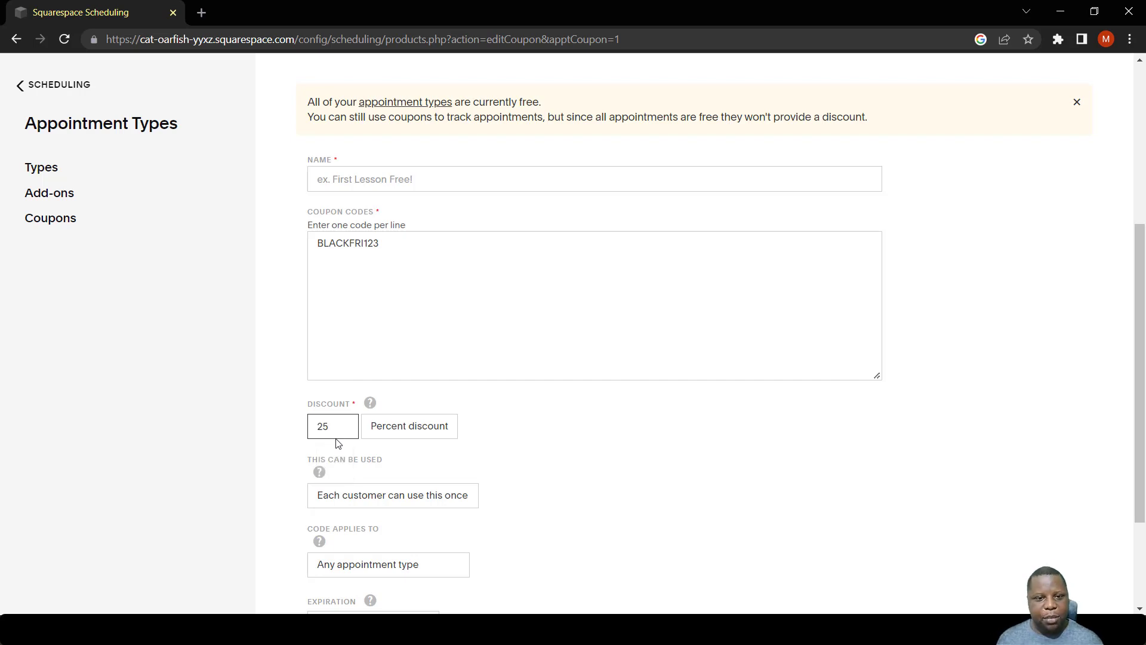
scroll(389, 476, "down", 1)
scroll(389, 476, "down", 3)
left_click(424, 281)
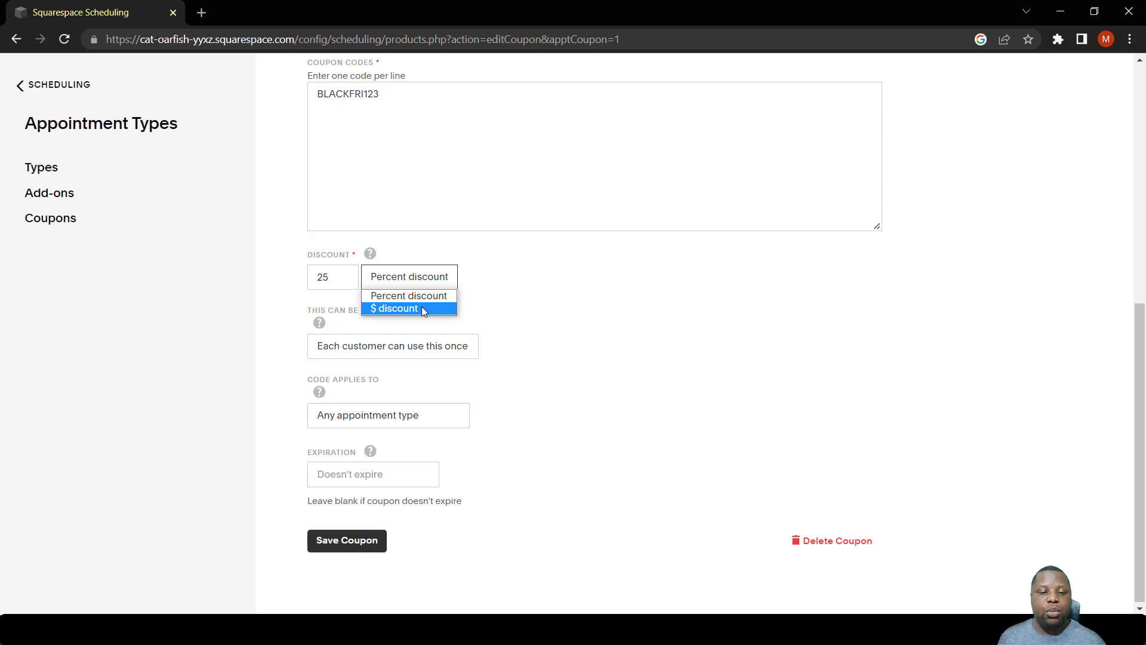
left_click(539, 321)
left_click(383, 349)
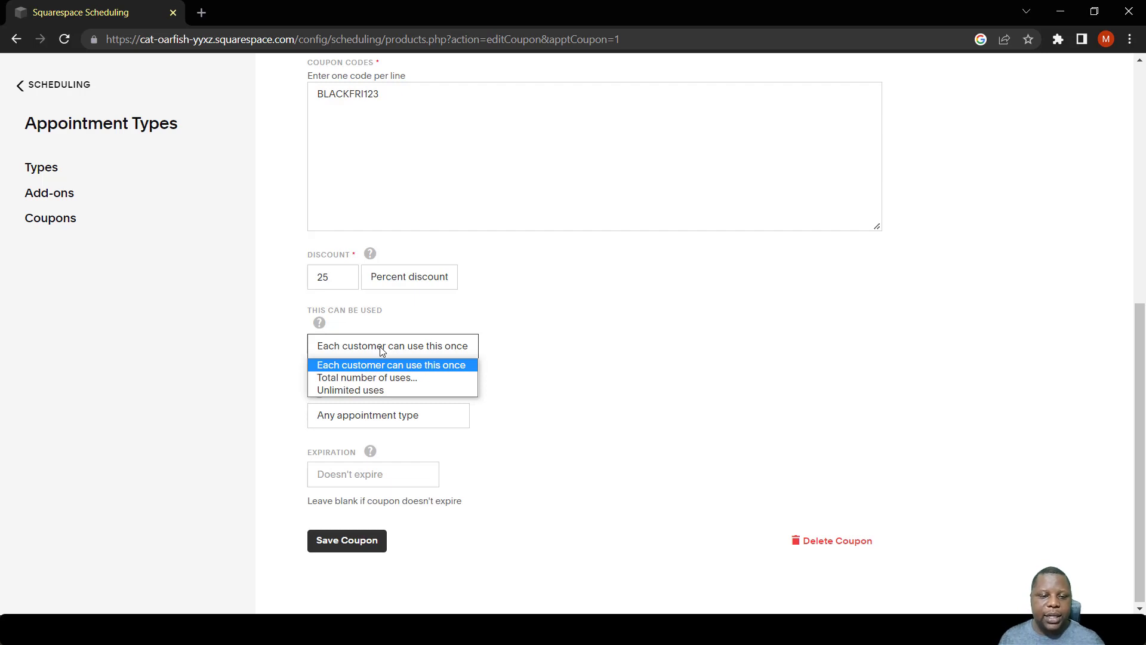
left_click(383, 350)
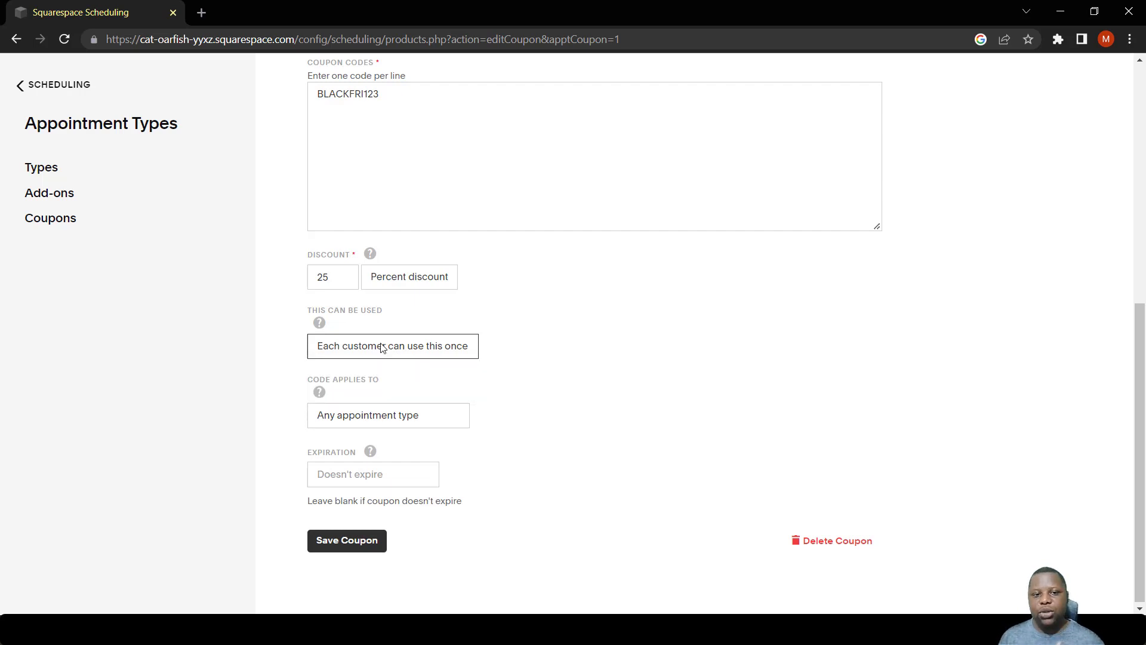
- Limit the coupon to the maintenance lesson types, expiring 12/31/2022, and attempt to save
left_click(386, 420)
left_click(385, 447)
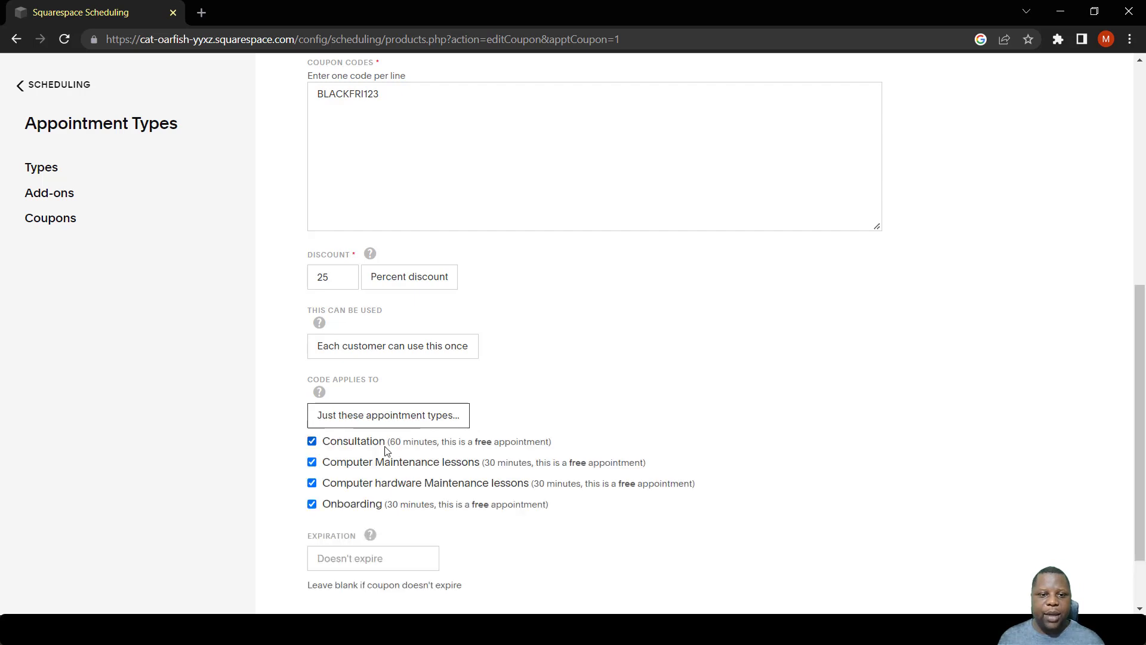
left_click(312, 442)
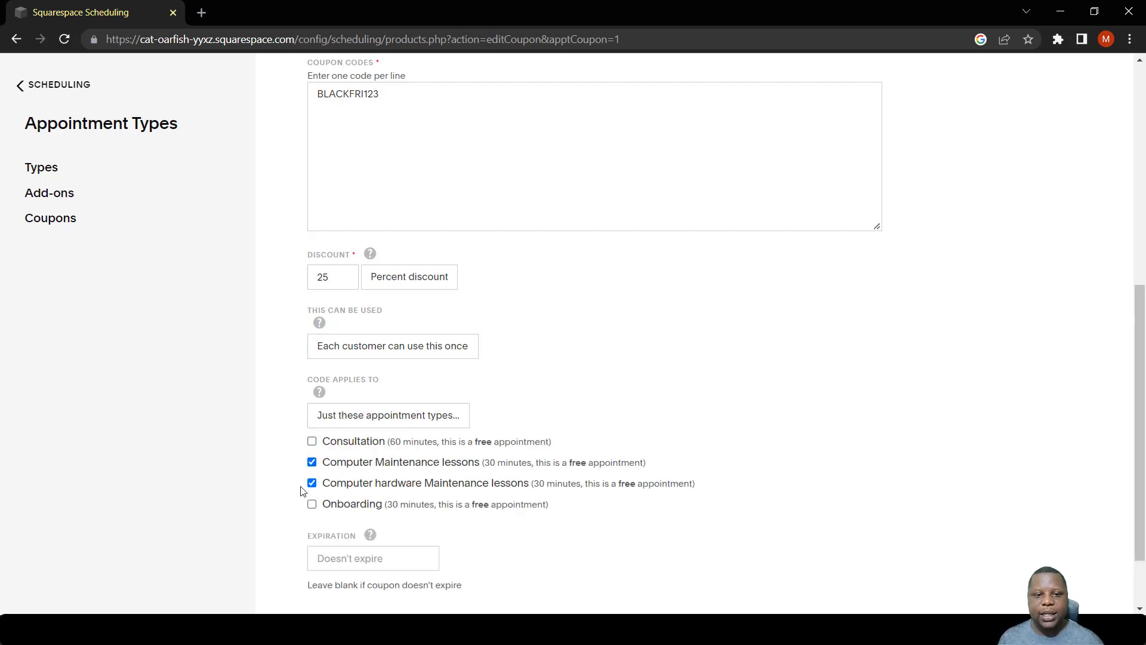
scroll(348, 522, "down", 2)
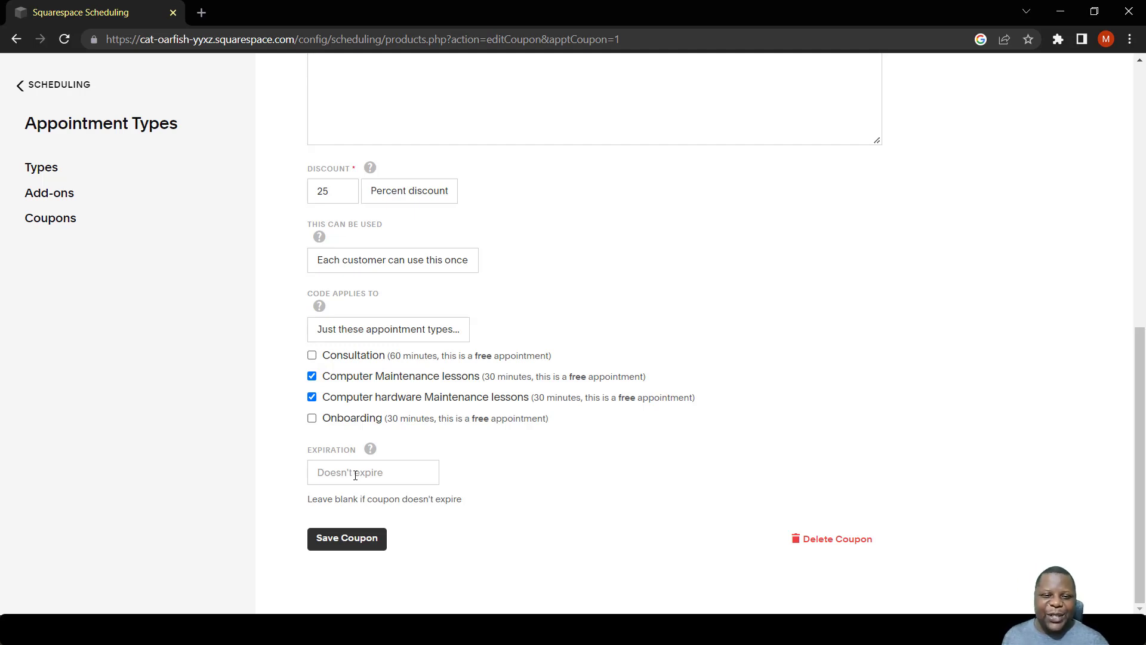
left_click(356, 475)
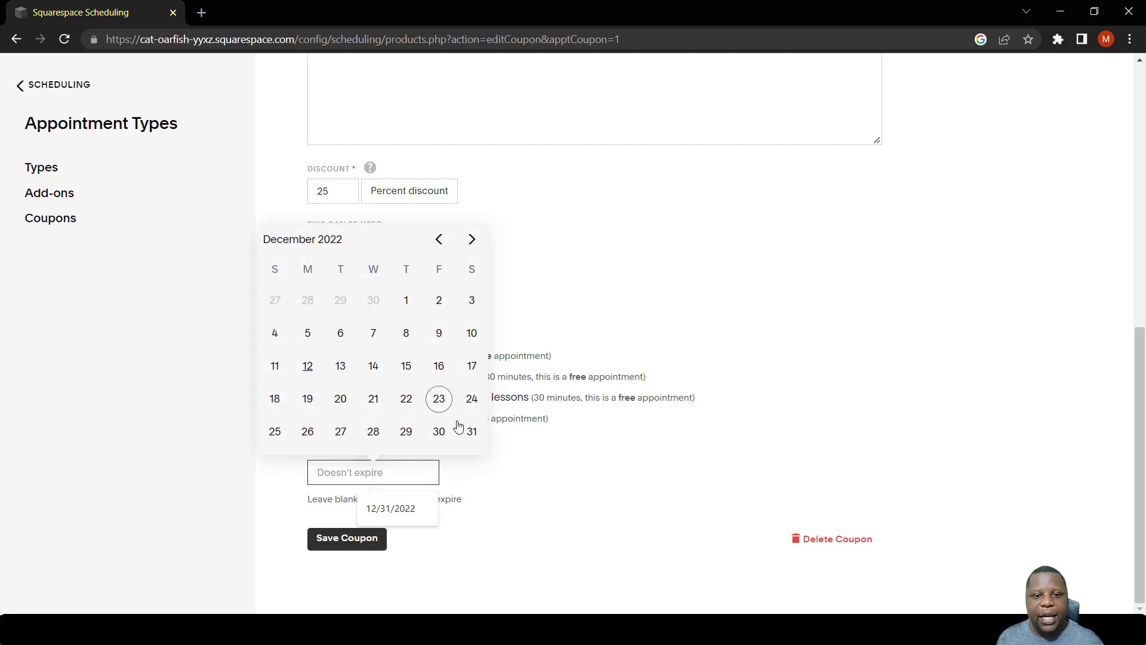
left_click(471, 431)
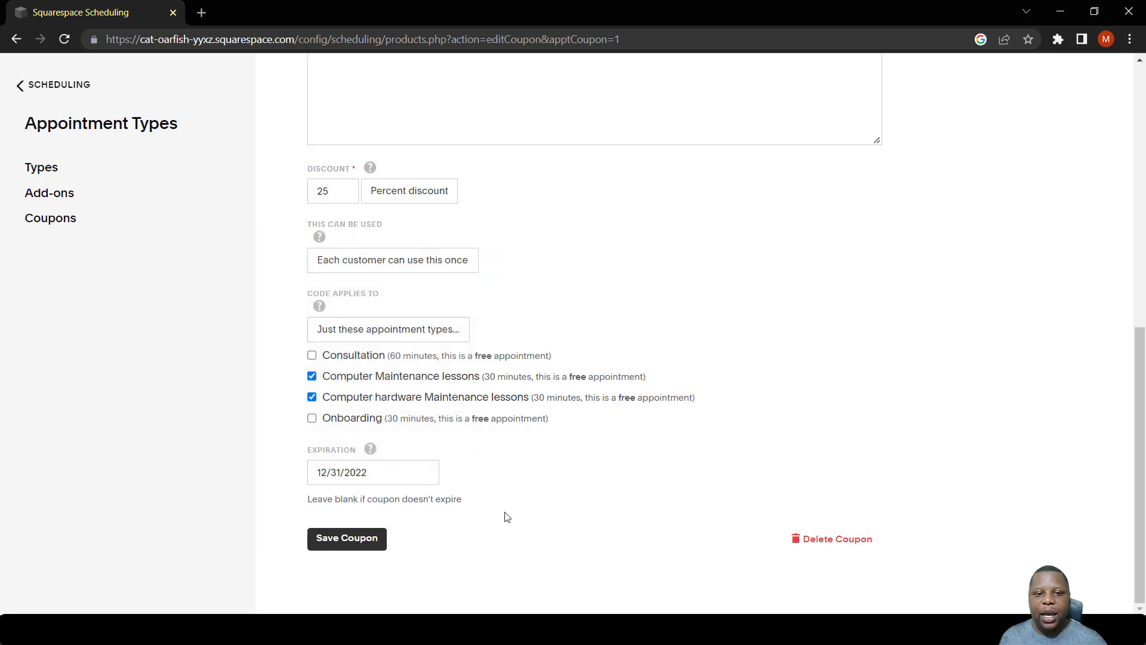
left_click(353, 538)
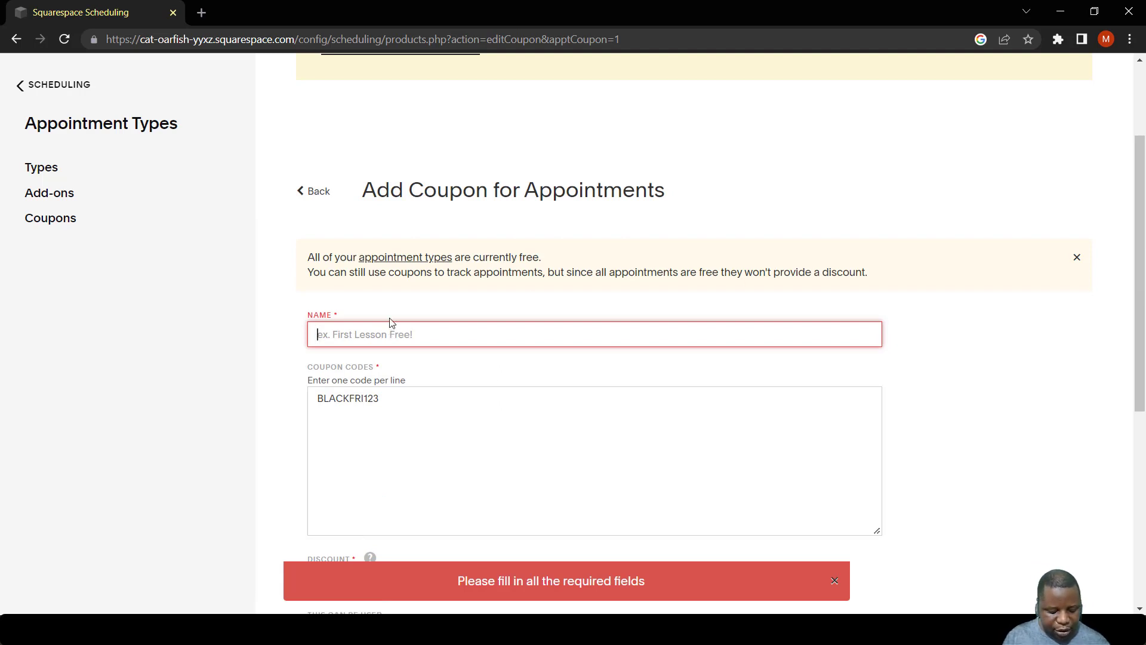
- Name the coupon 'BLACK FRIDAY DISCOUNT', fixing the typo, and save it
type("B")
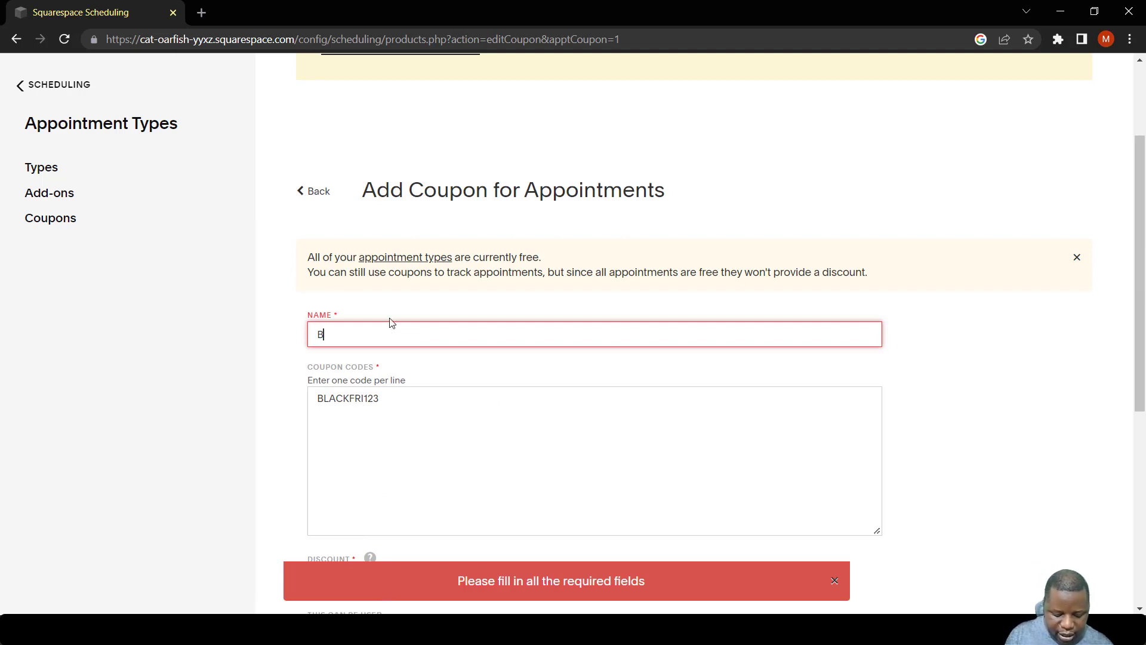
type("LACK")
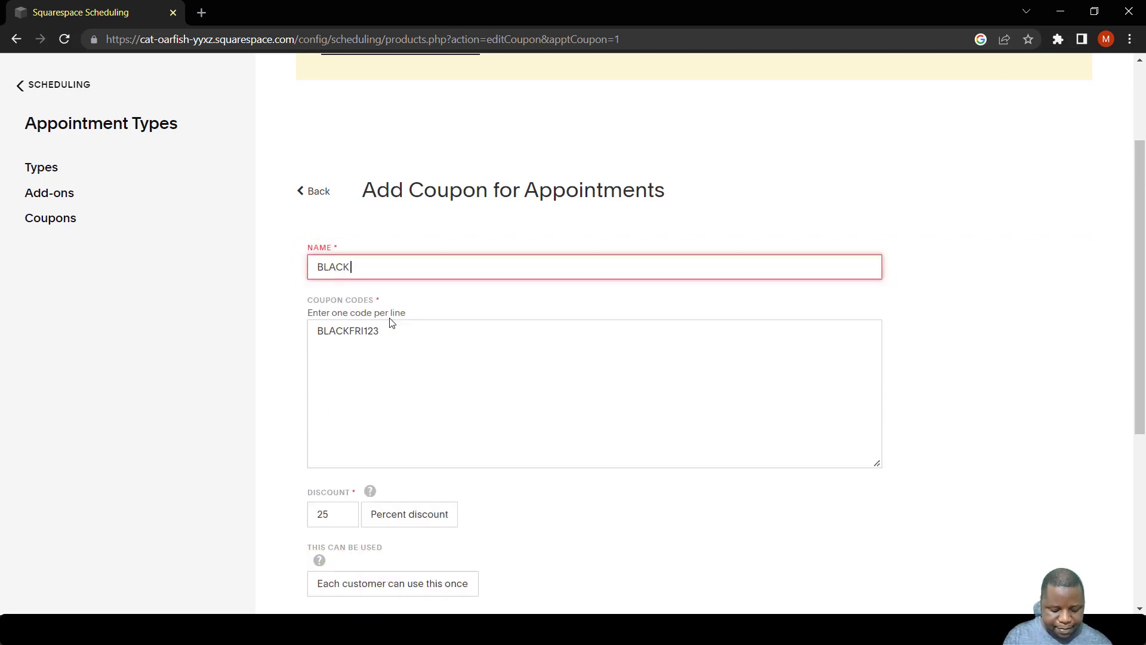
type(" FRIDAT")
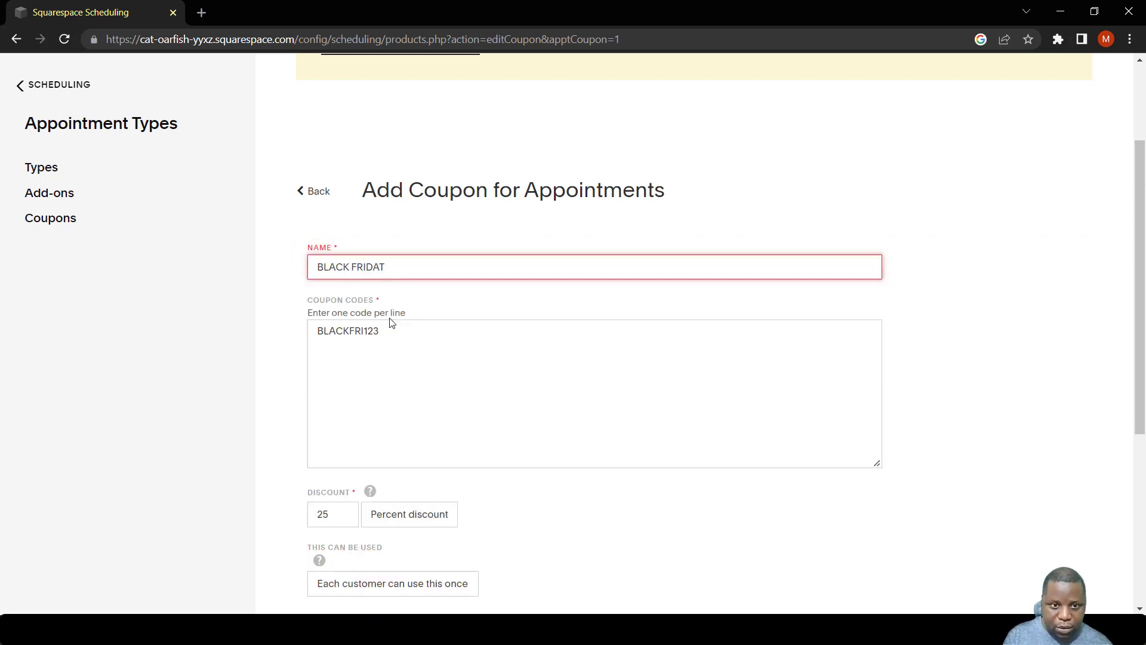
key("BackSpace")
type("Y DI")
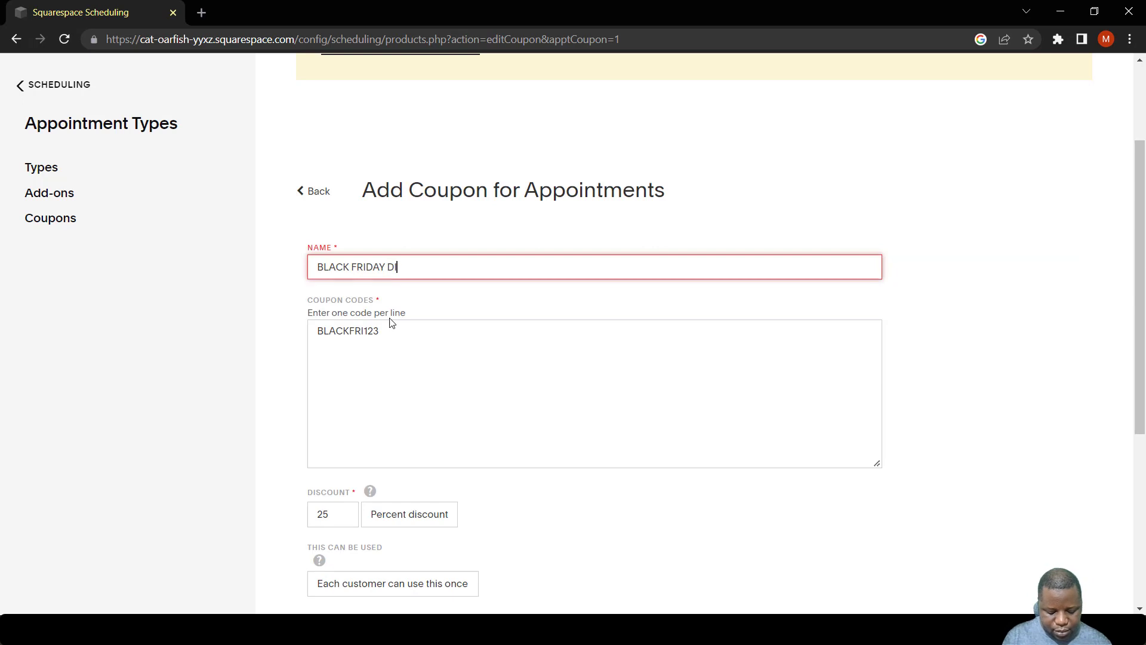
type("SCOUNT")
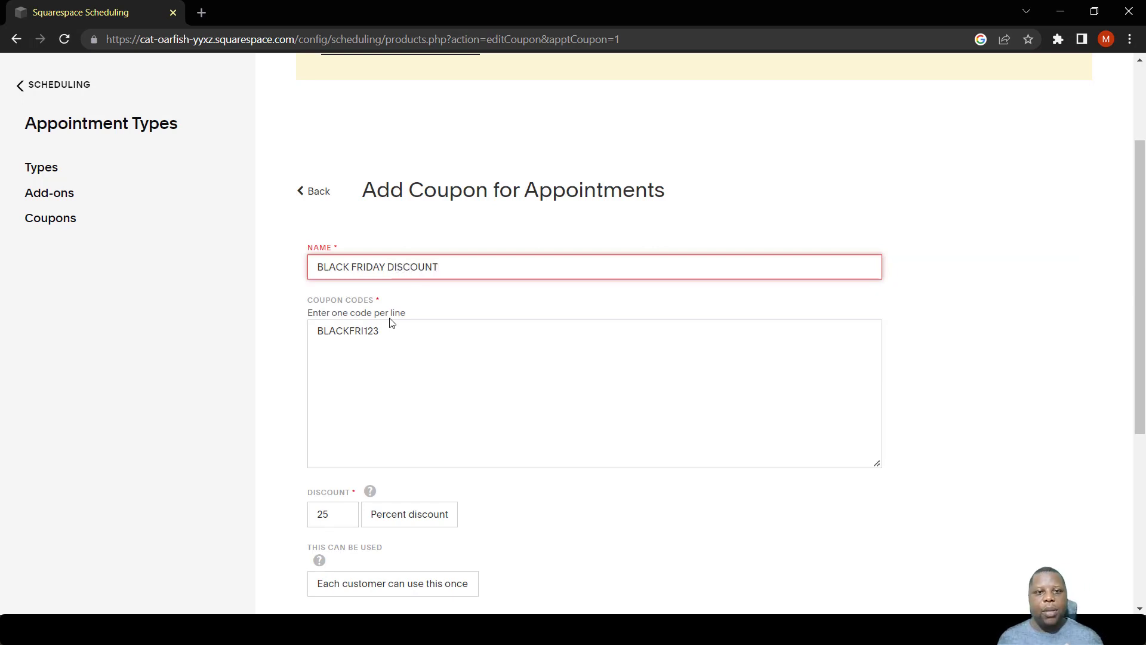
scroll(415, 330, "down", 5)
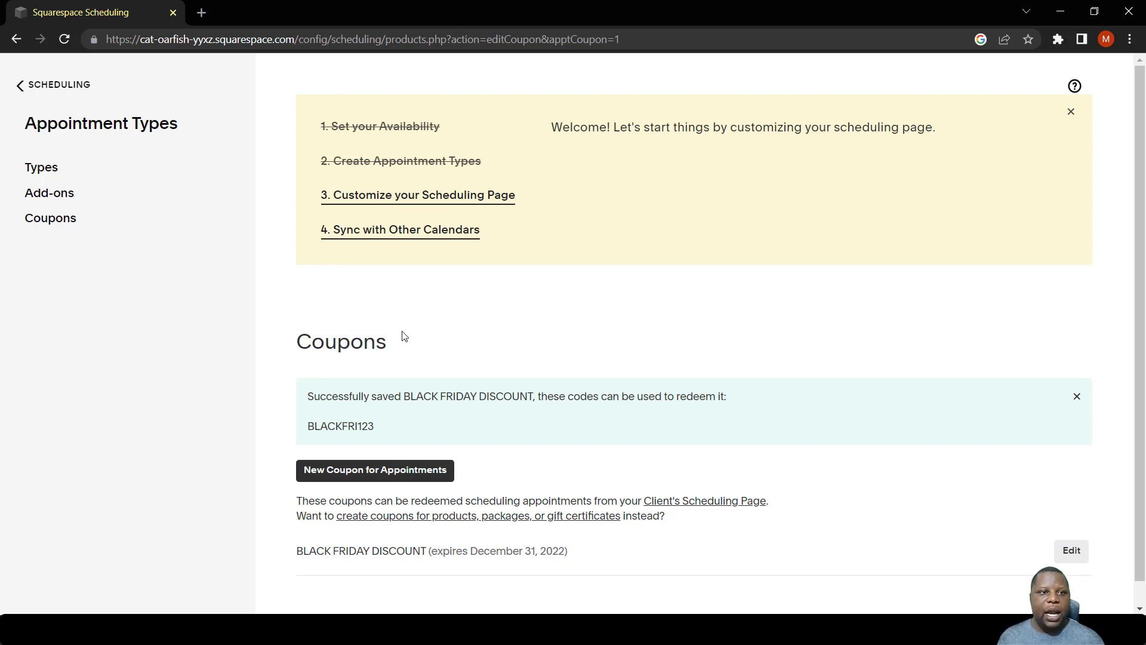
- Return to Scheduling and open the Scheduling Page Link settings to find the booking link
left_click(52, 84)
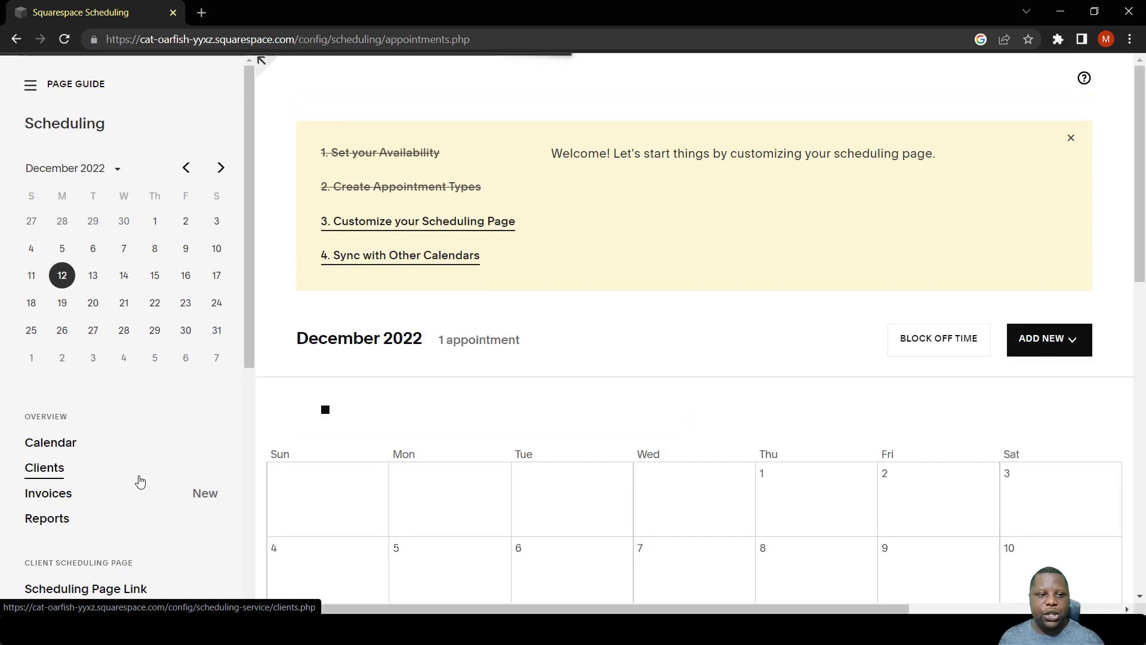
scroll(89, 435, "down", 3)
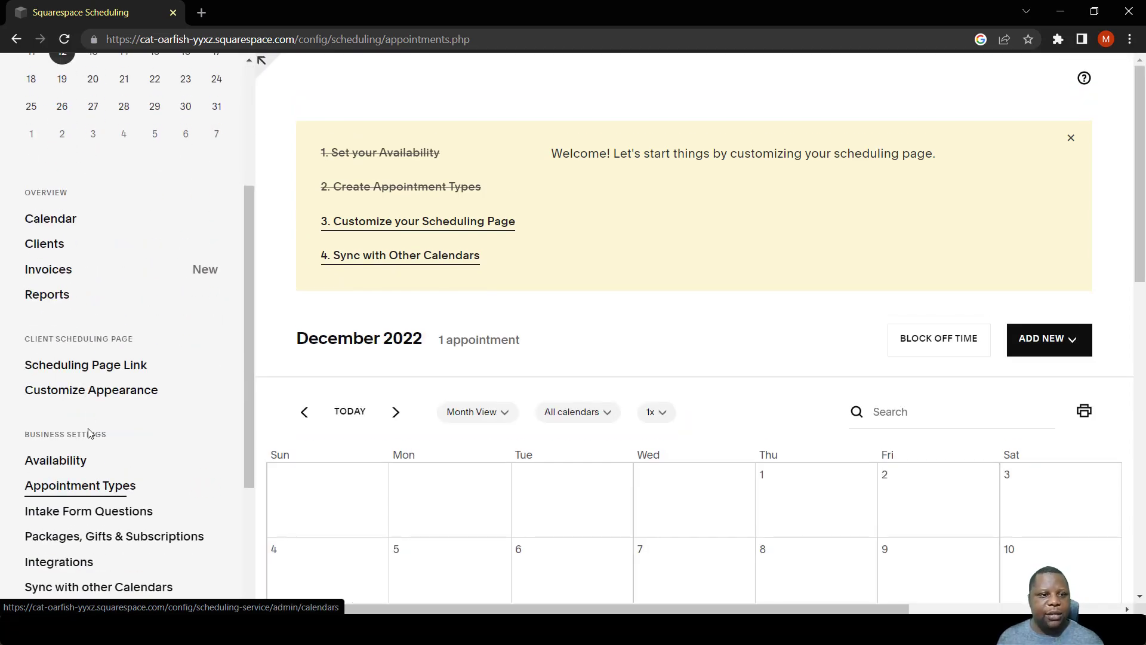
left_click(115, 373)
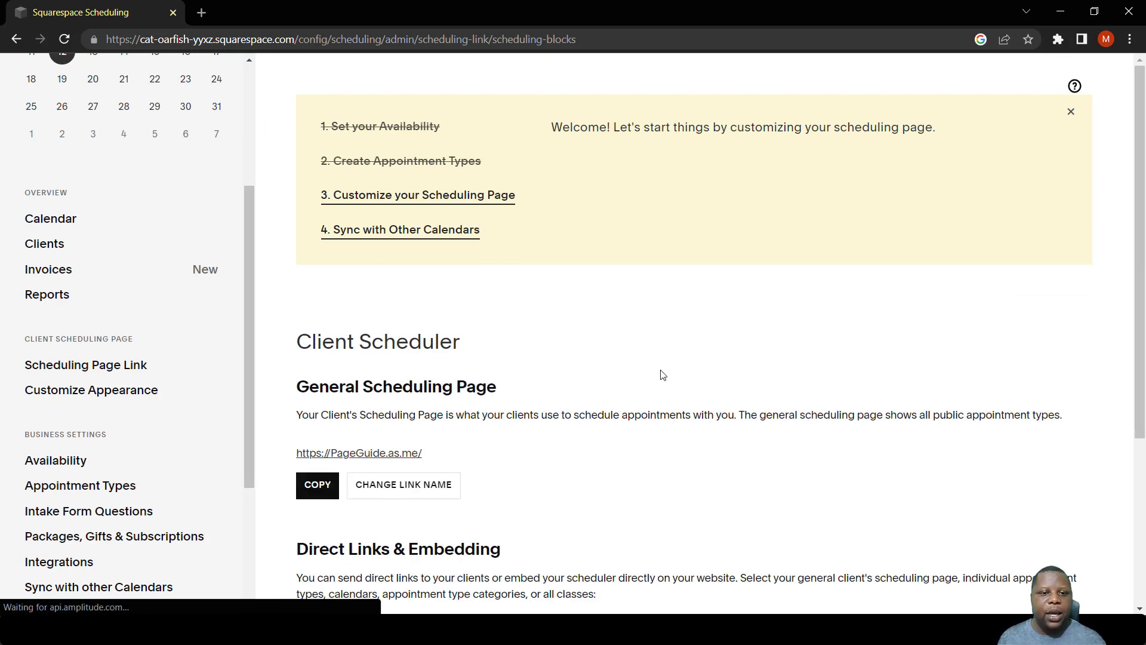
scroll(660, 374, "down", 2)
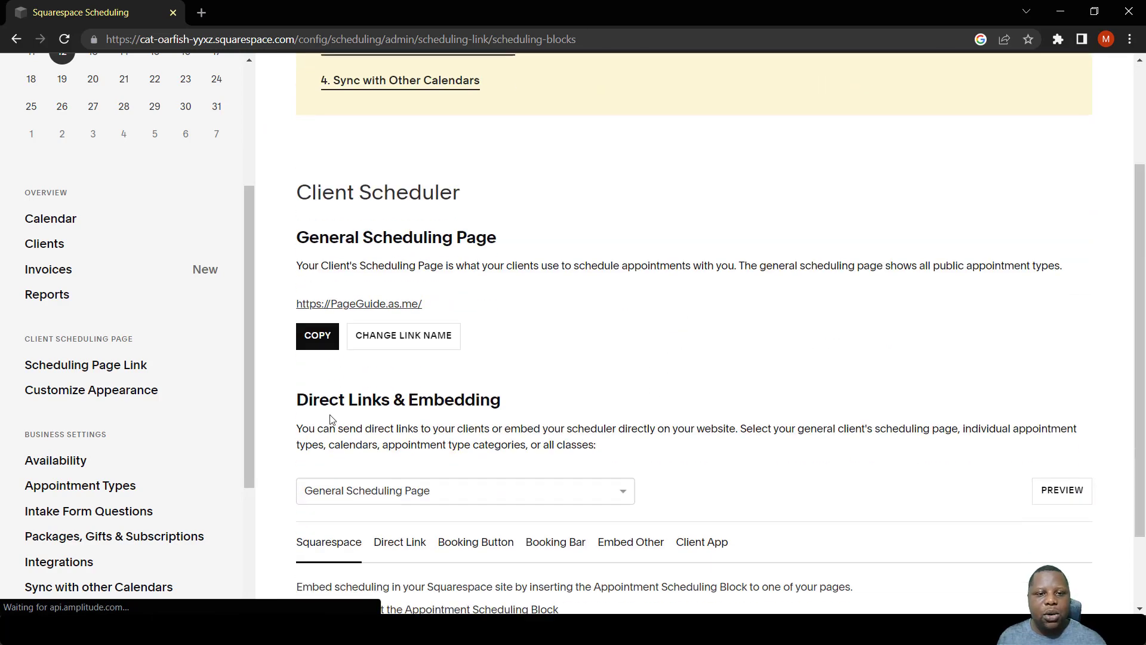
- Open the public booking page, book Computer hardware Maintenance lessons, and tick the $25 laptop add-on
left_click(362, 305)
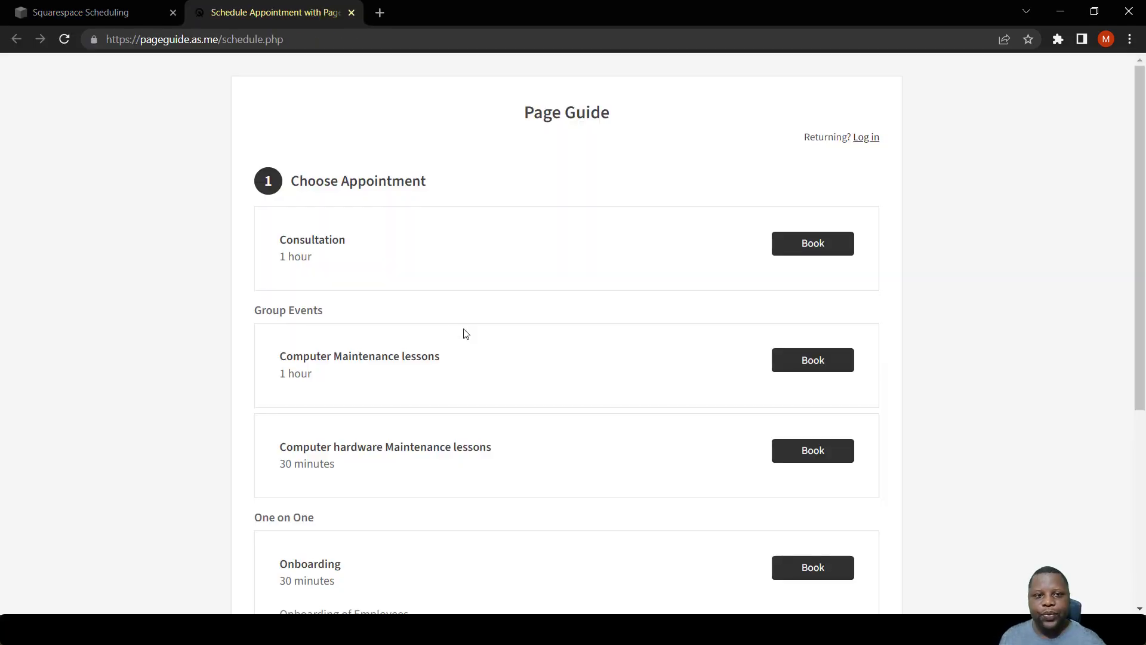
scroll(466, 333, "down", 2)
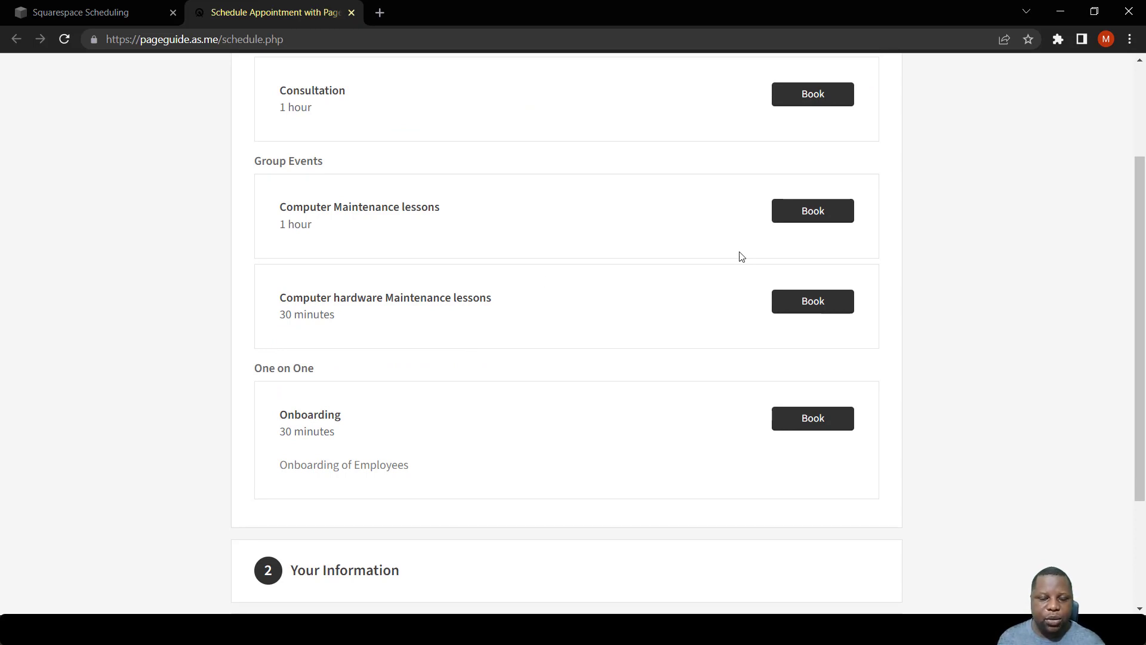
left_click(807, 301)
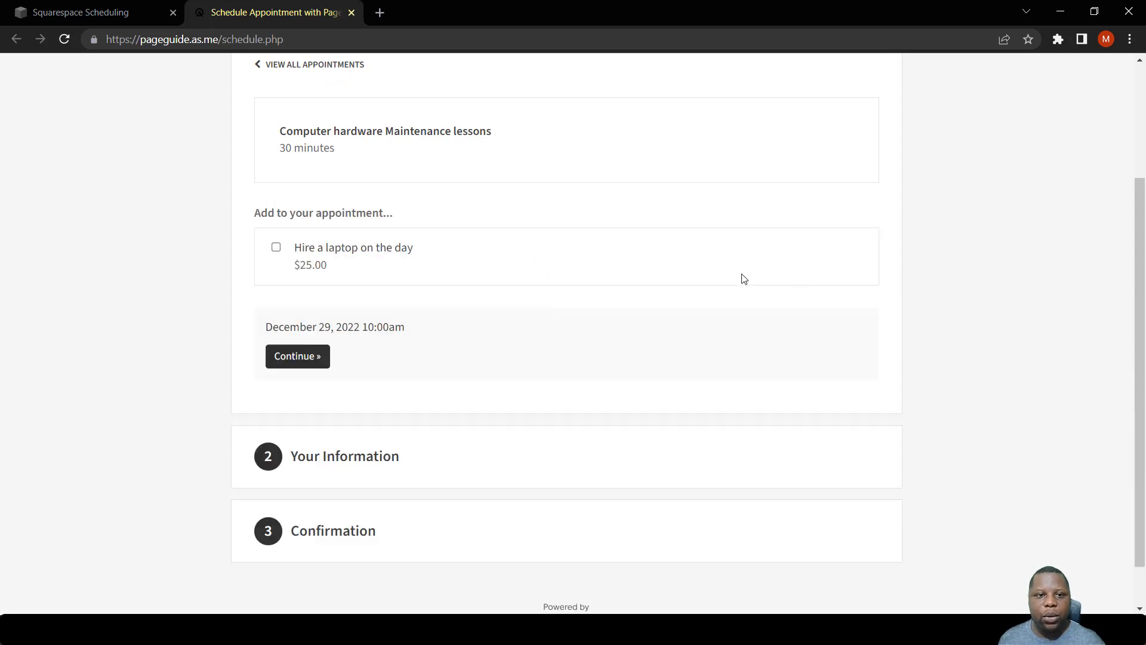
scroll(286, 239, "up", 3)
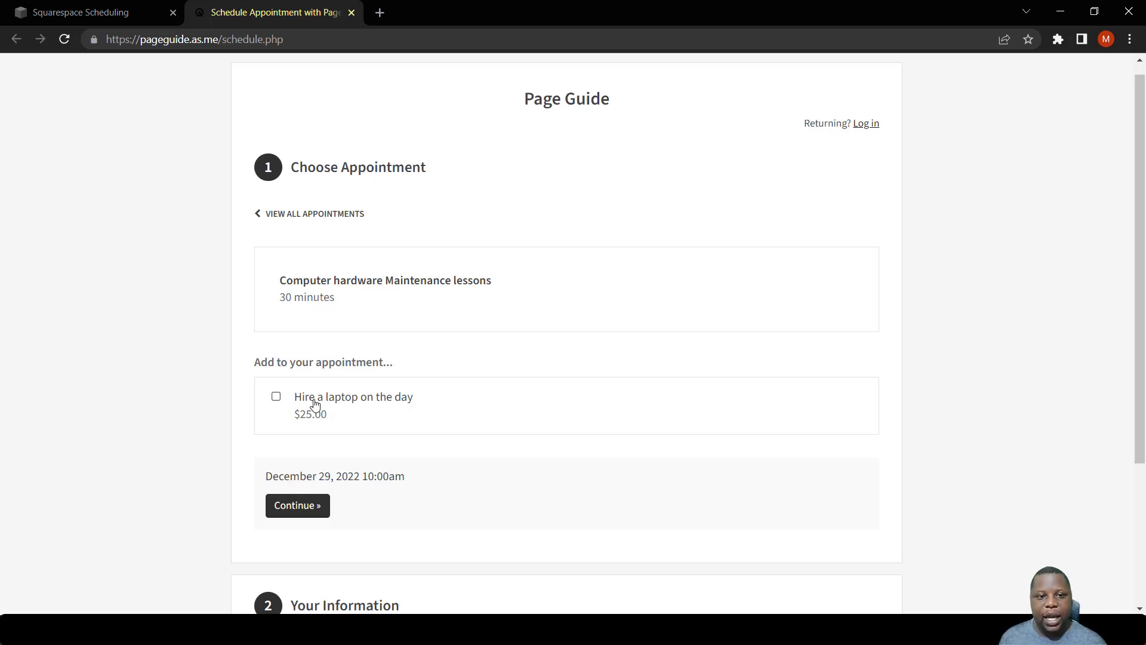
scroll(310, 397, "down", 1)
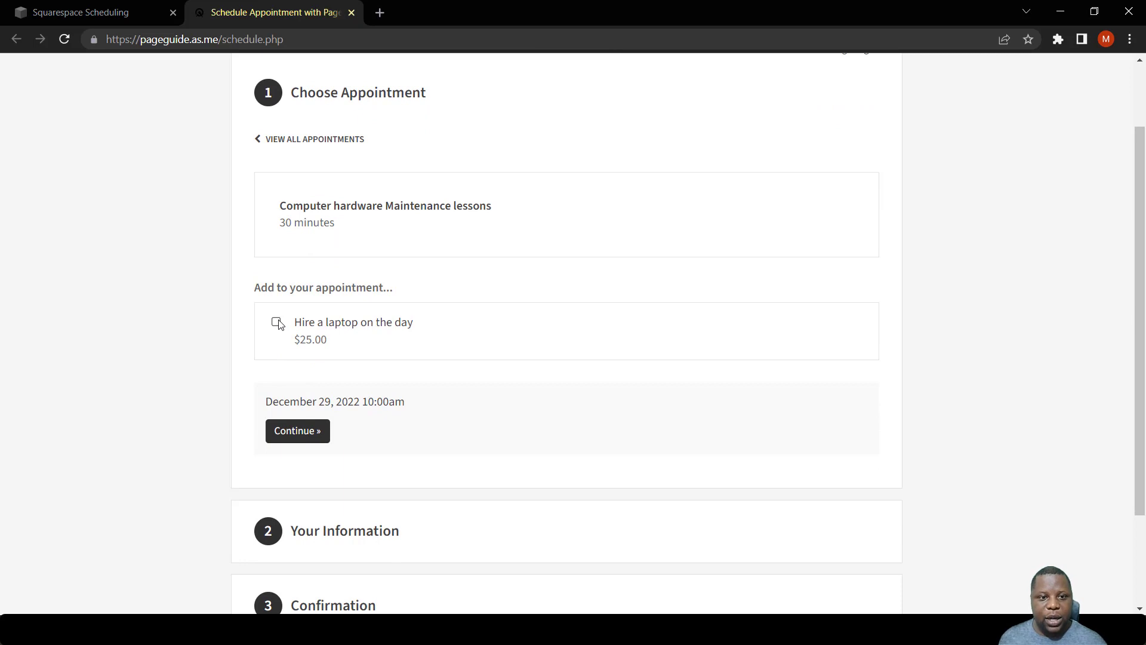
left_click(277, 323)
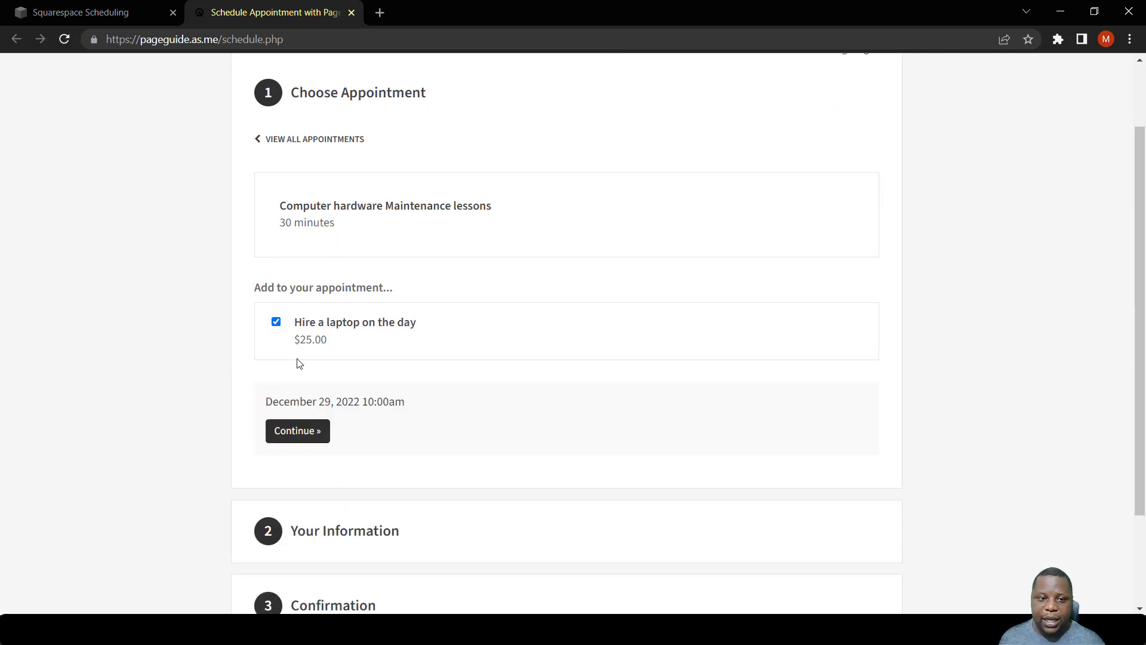
- Continue to Your Information, fill in the client's name, phone and e-mail, and reveal the coupon code field
left_click(298, 430)
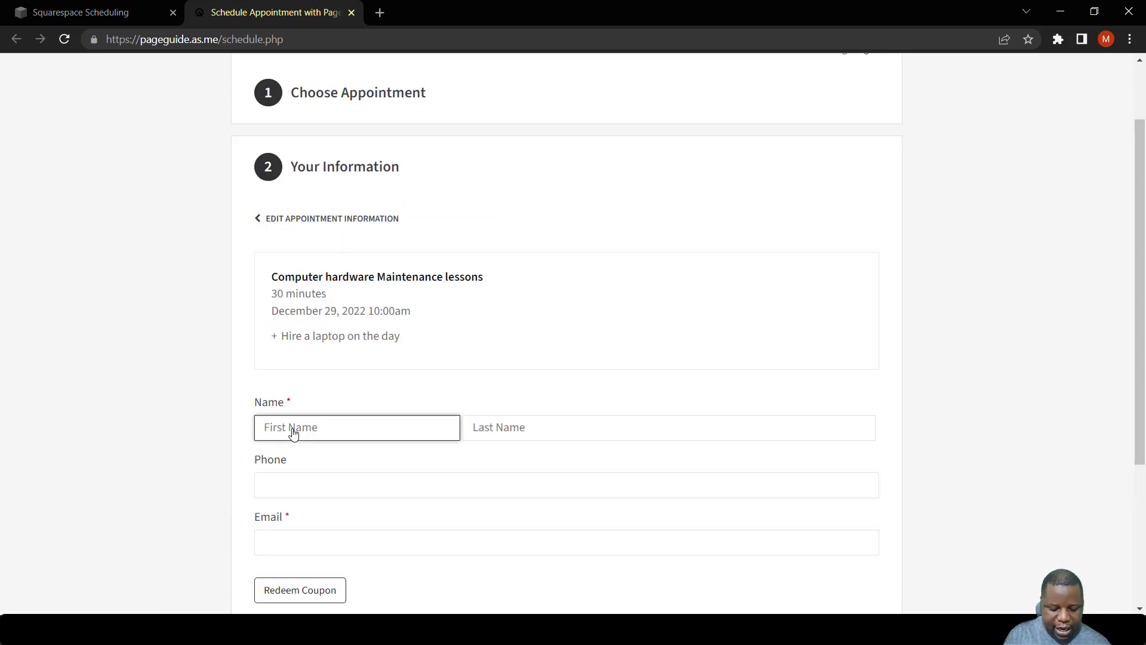
type("t")
left_click(500, 429)
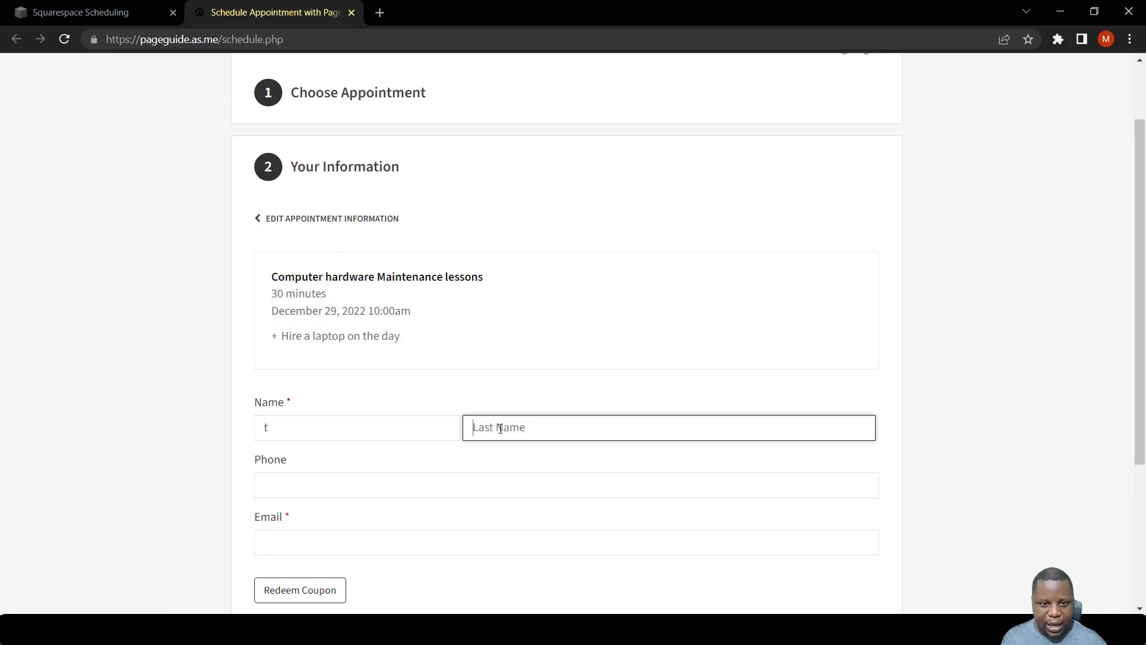
left_click(379, 483)
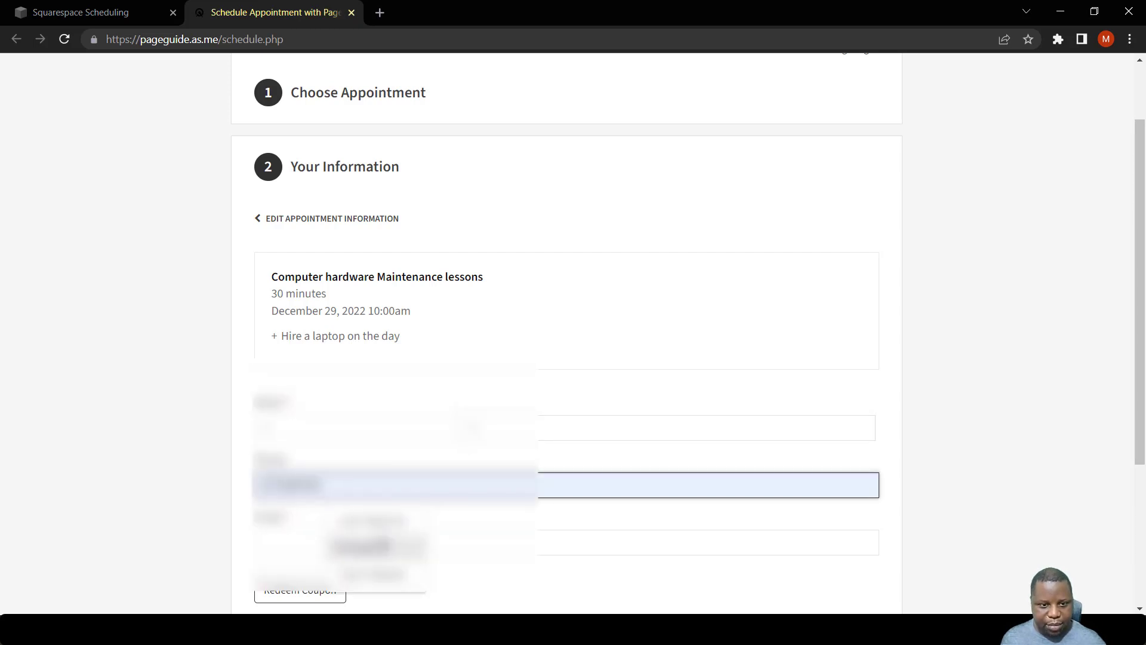
left_click(382, 541)
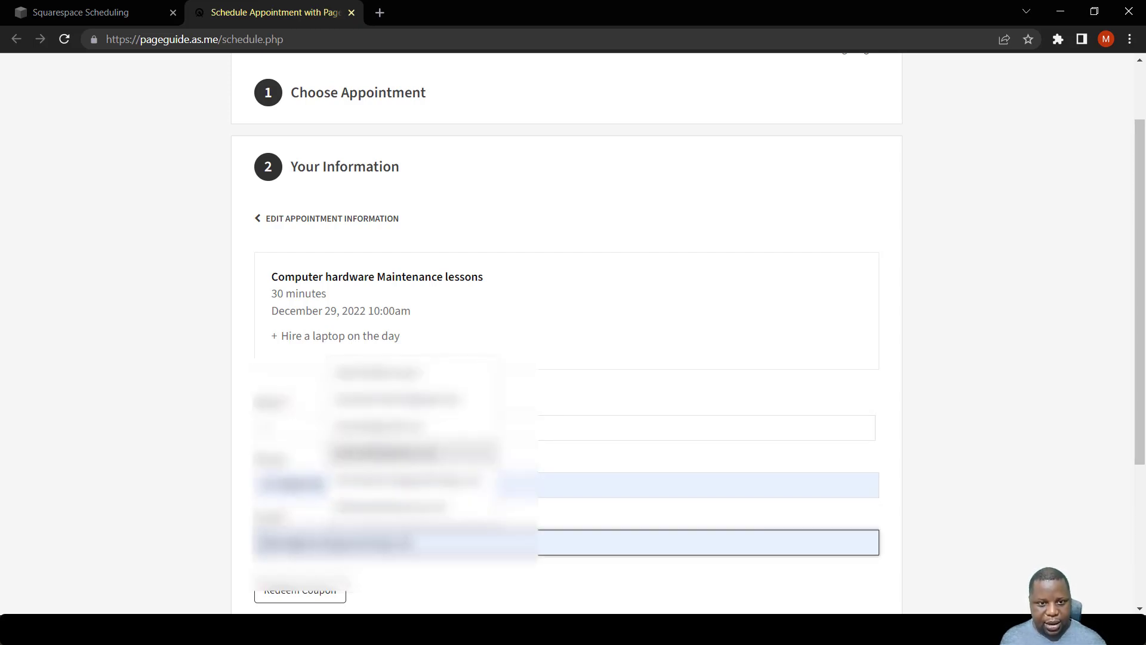
left_click(391, 408)
scroll(430, 465, "down", 3)
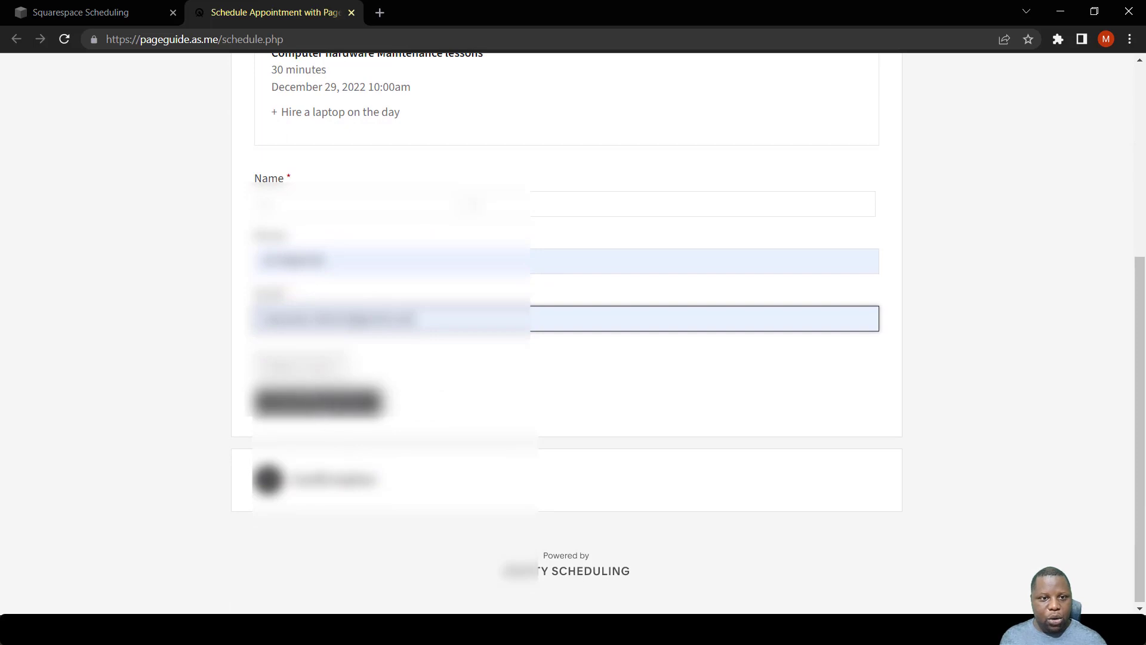
left_click(287, 369)
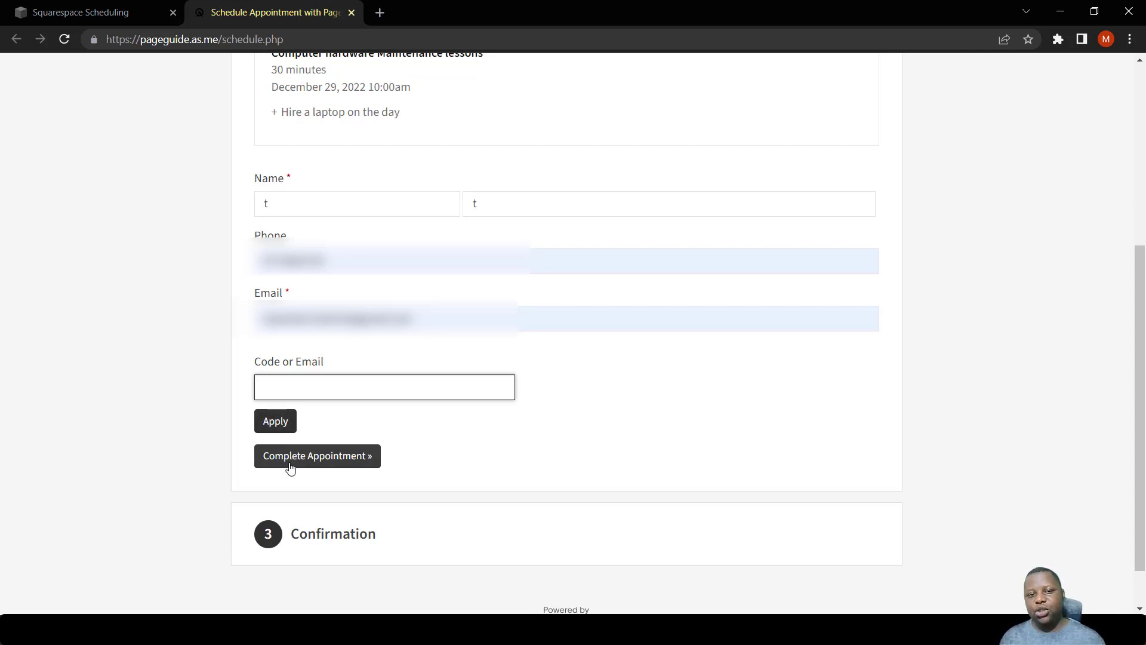
scroll(317, 461, "up", 2)
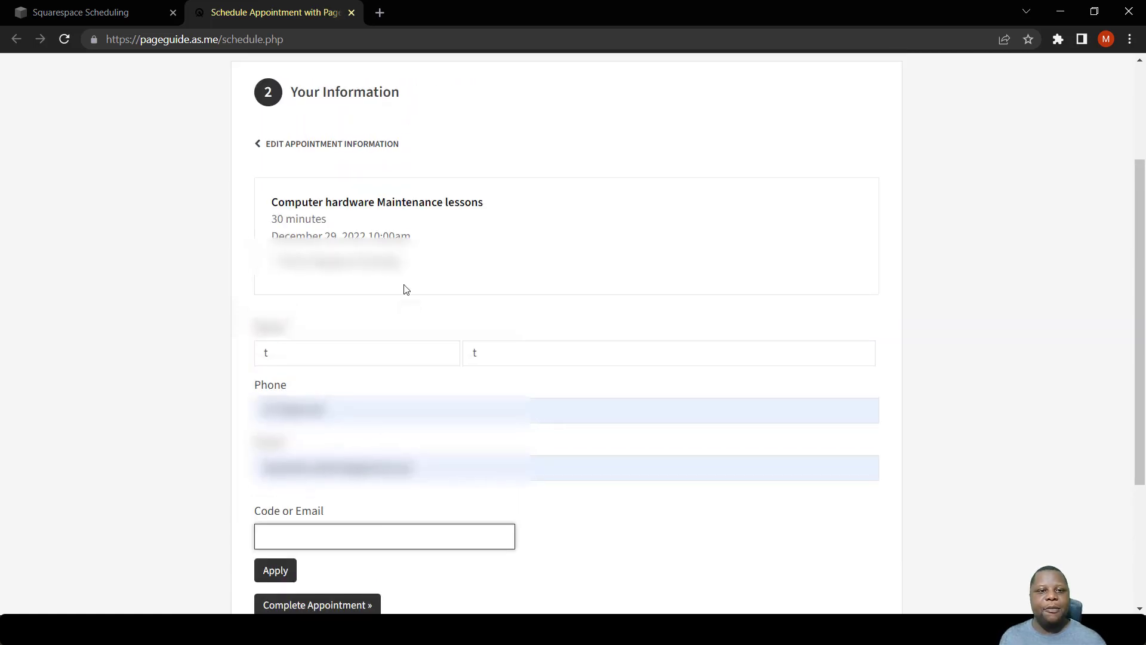